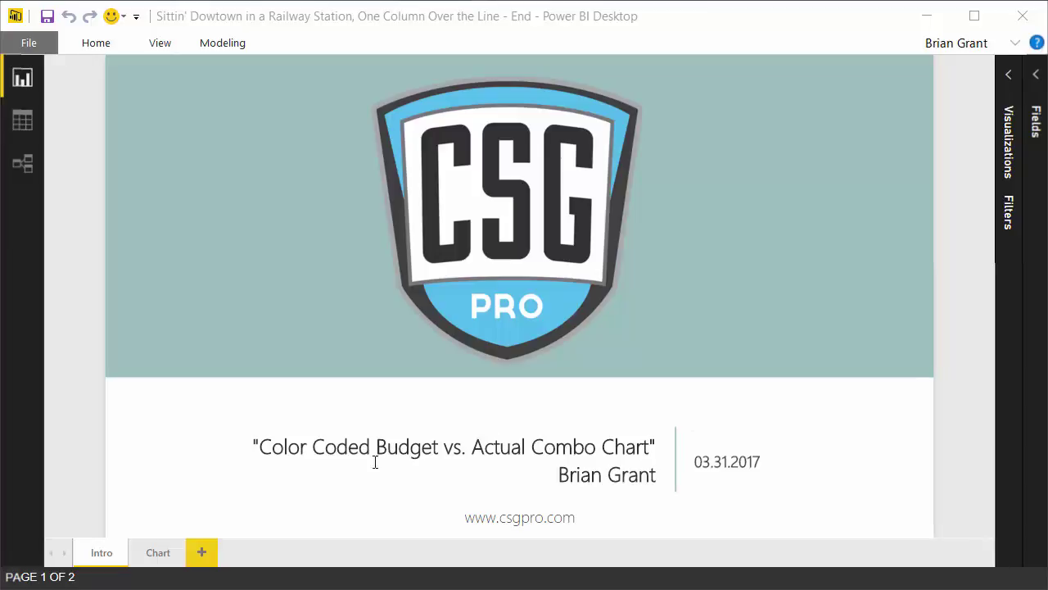
Switch to the Chart page to preview the finished combo chart.
left_click(174, 555)
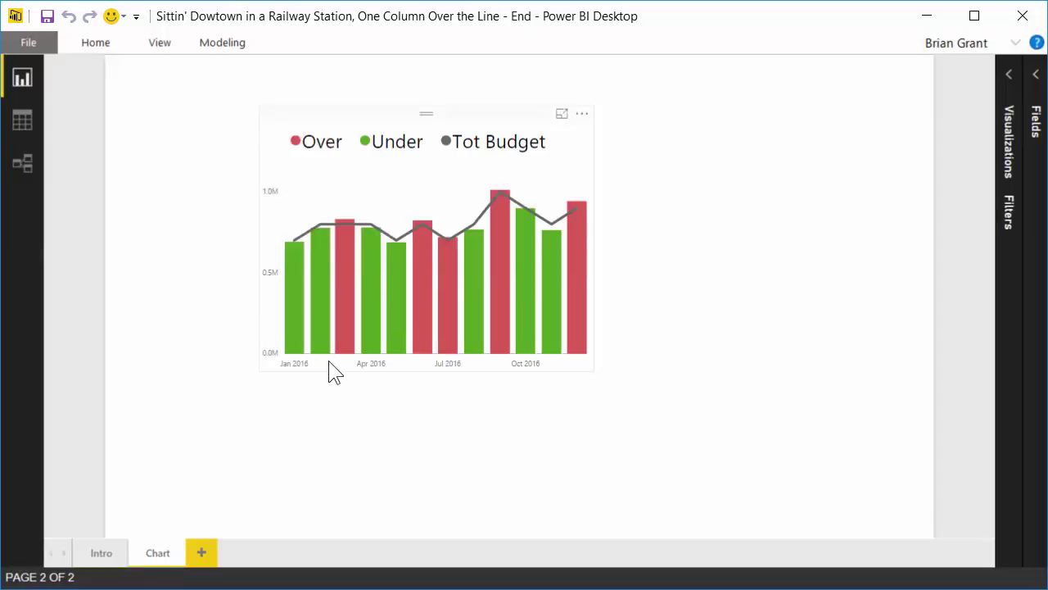
mouse_move(347, 250)
mouse_move(297, 255)
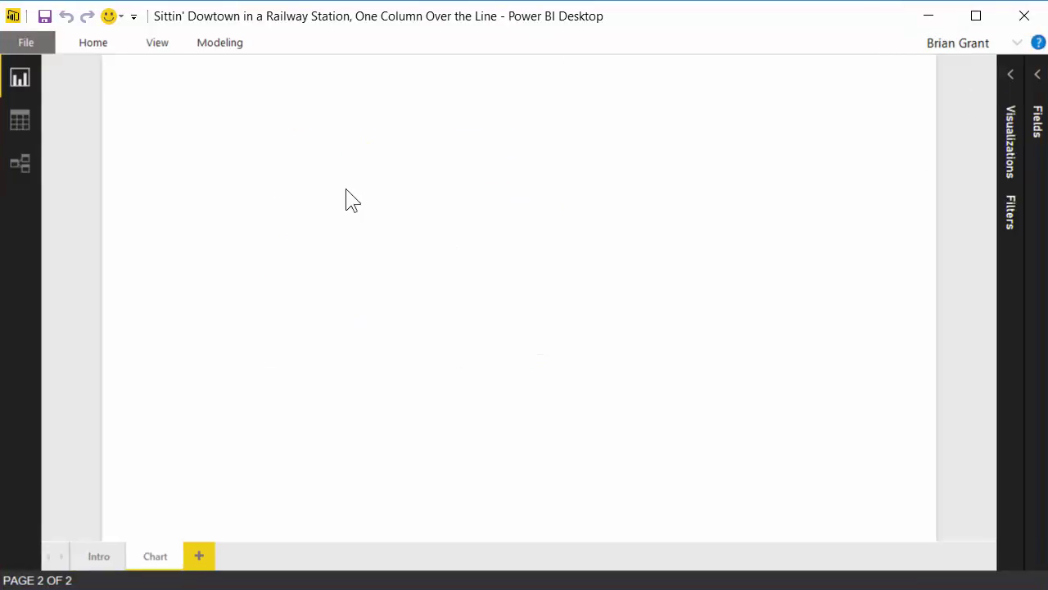
Expand the Visualizations and Fields panes, then inspect the FactData rows in Data view.
left_click(1013, 92)
left_click(1039, 82)
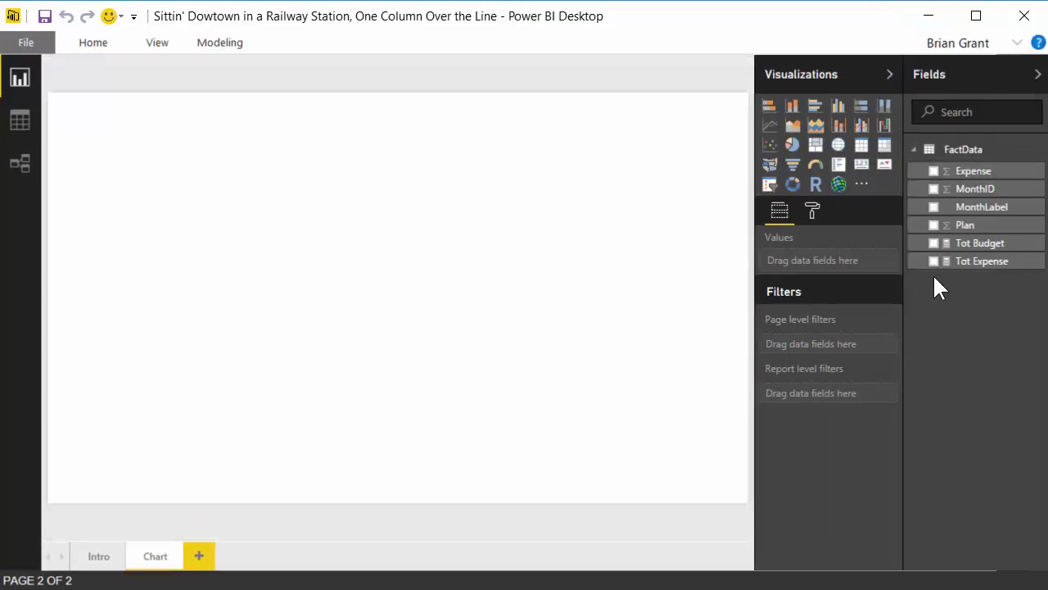
left_click(21, 123)
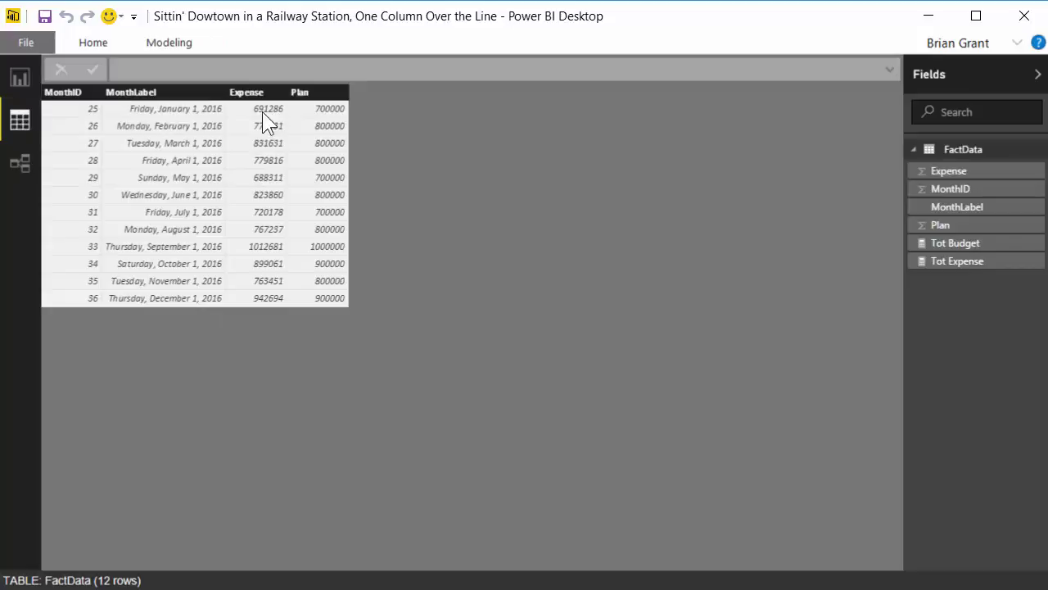
left_click(20, 78)
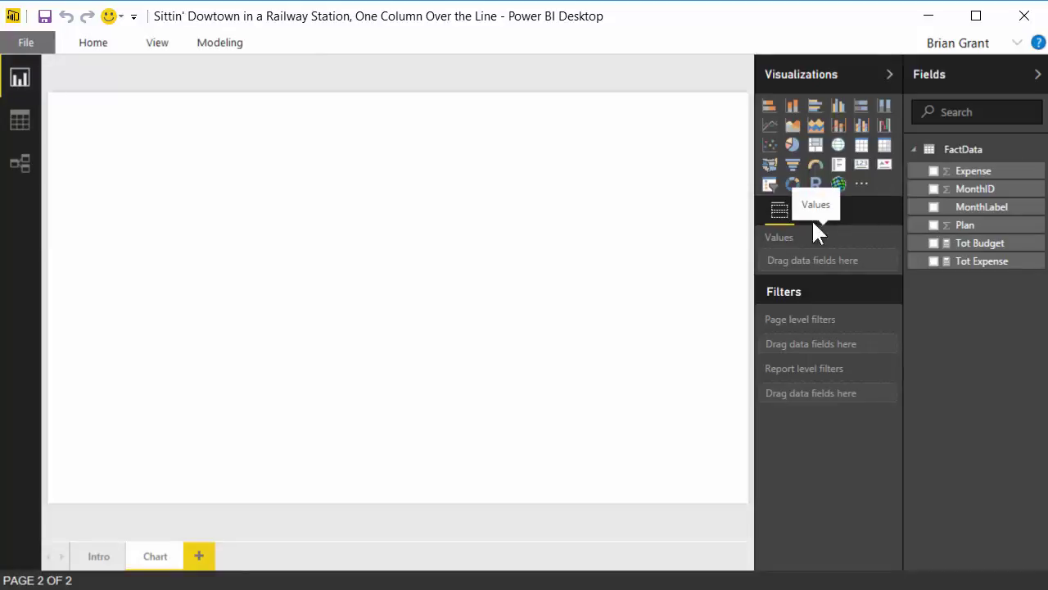
Start a new FactData measure named Over beginning with IF([Tot Expense].
right_click(963, 156)
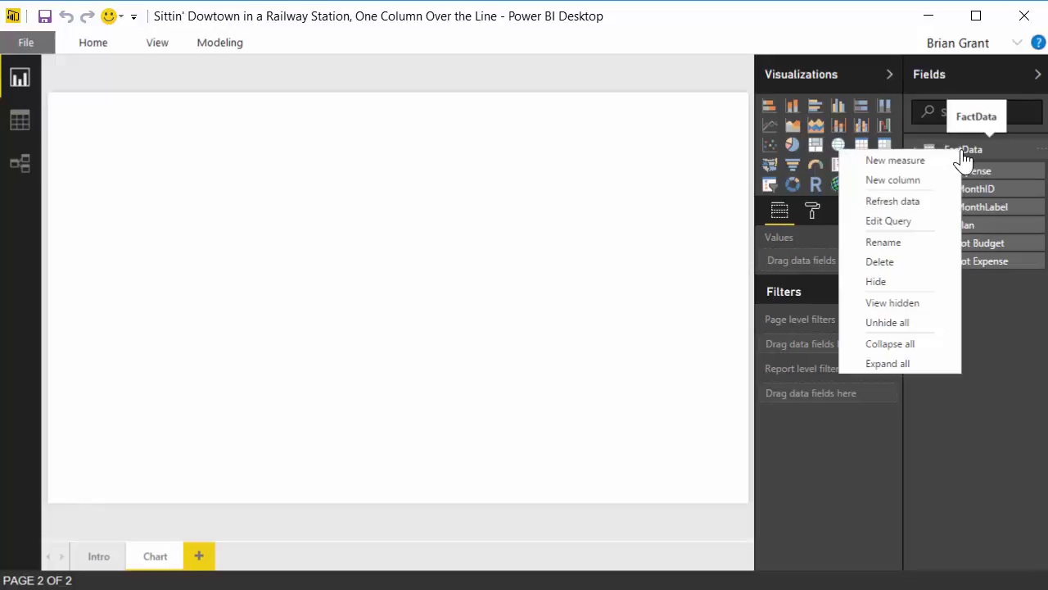
left_click(926, 163)
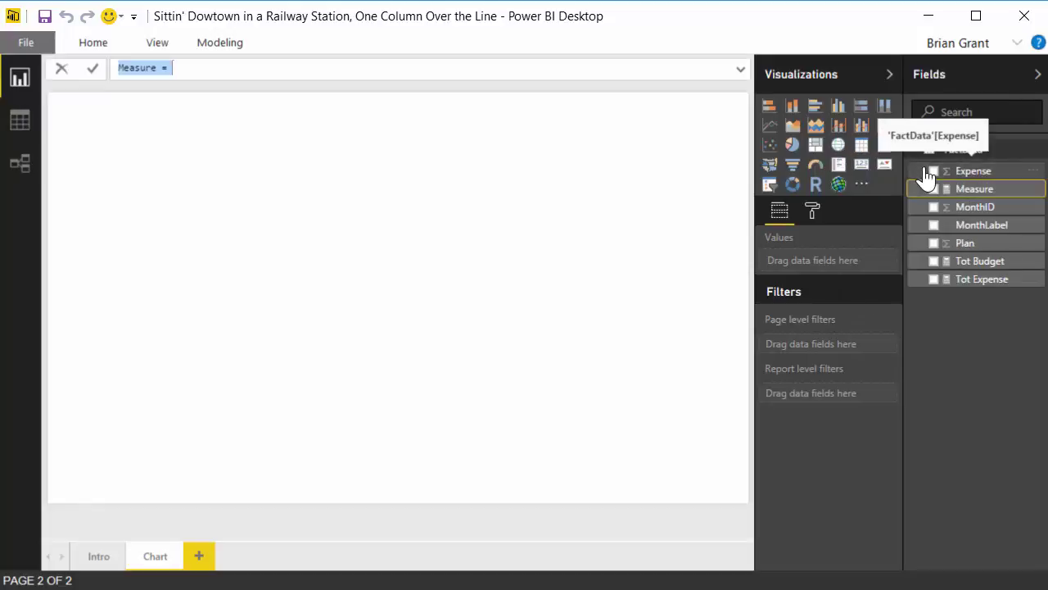
type("0ver")
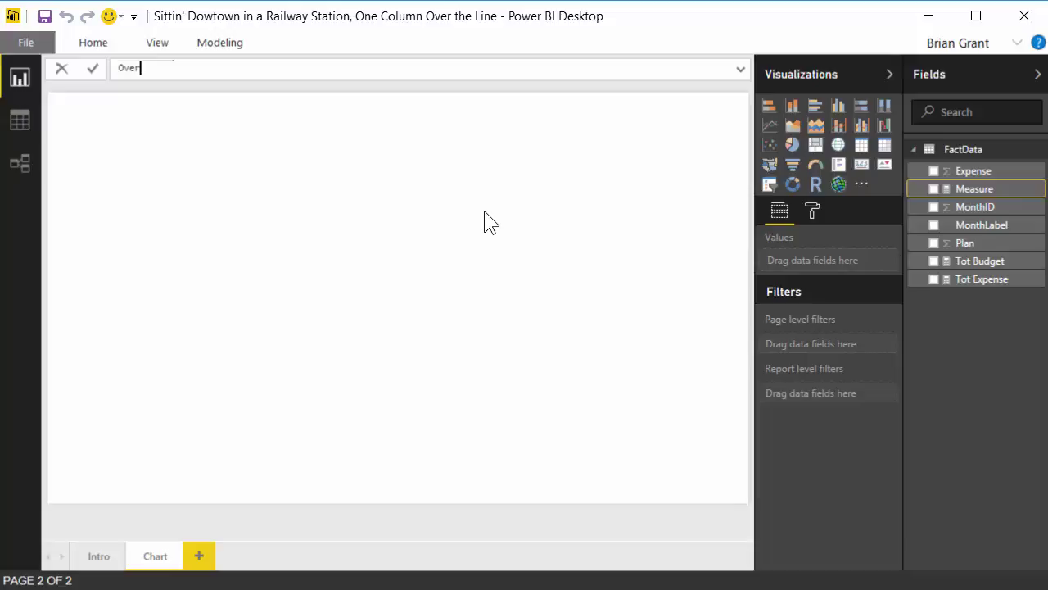
type(" =")
key("shift+Return")
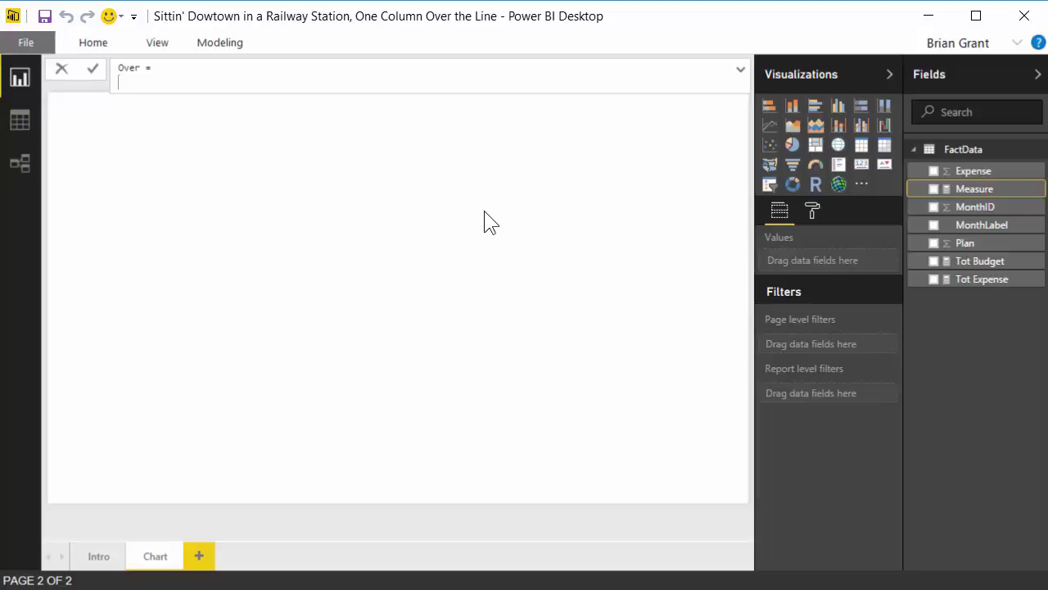
type("IF( ")
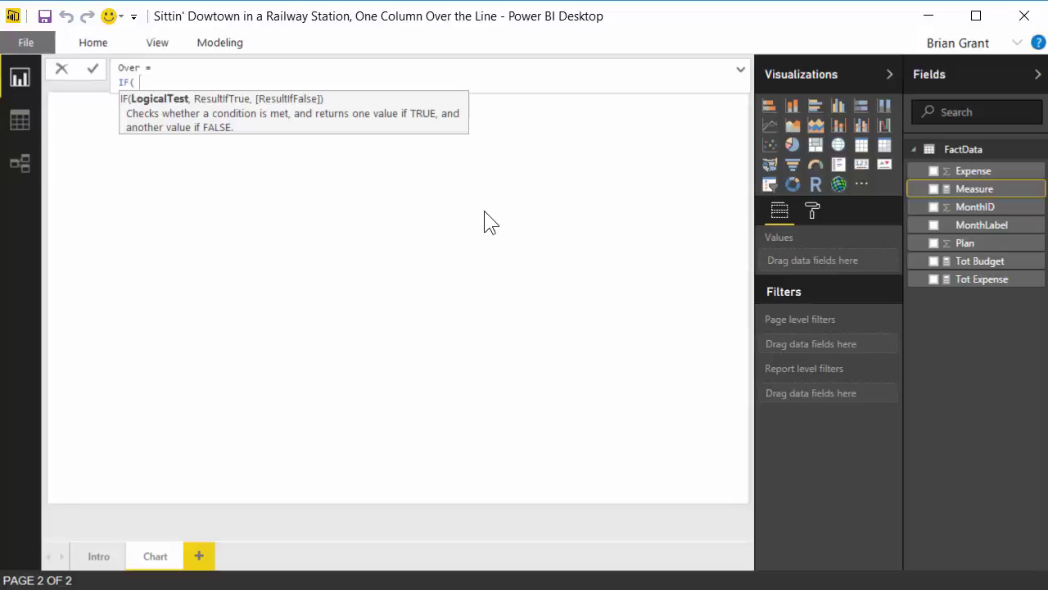
type("[Tot")
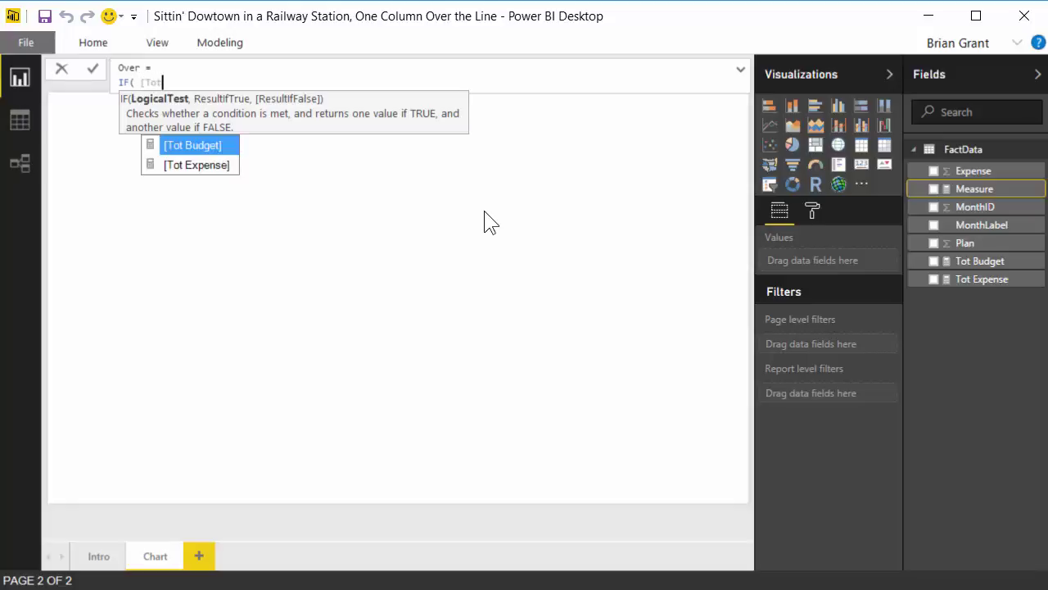
key("Down")
key("Up")
key("Down")
key("Tab")
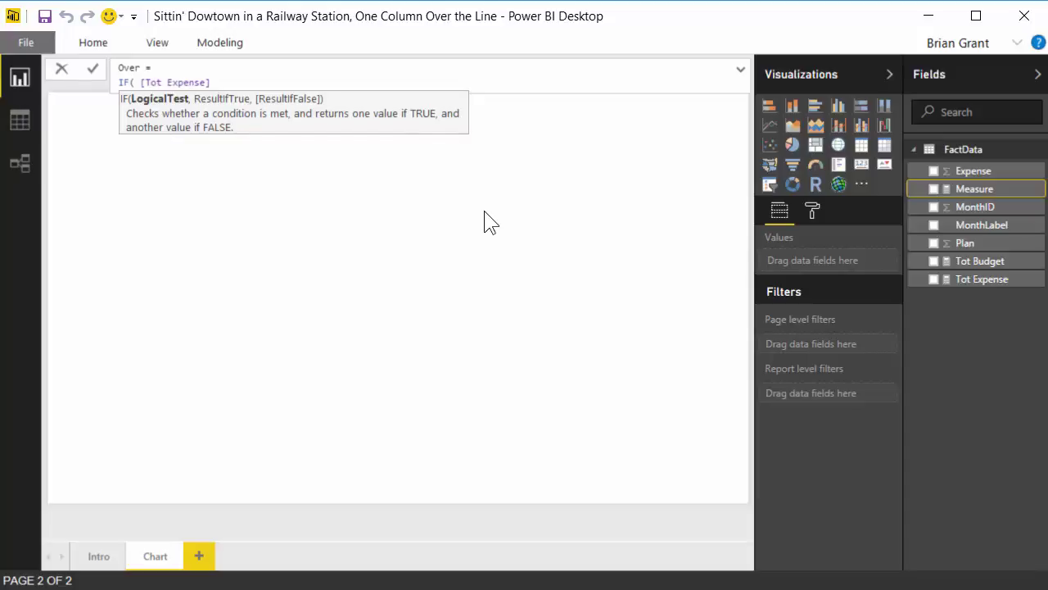
Complete the formula as >= [Tot Budget], [Tot Expense], Blank()) and commit the measure.
type(">= [")
key("Down")
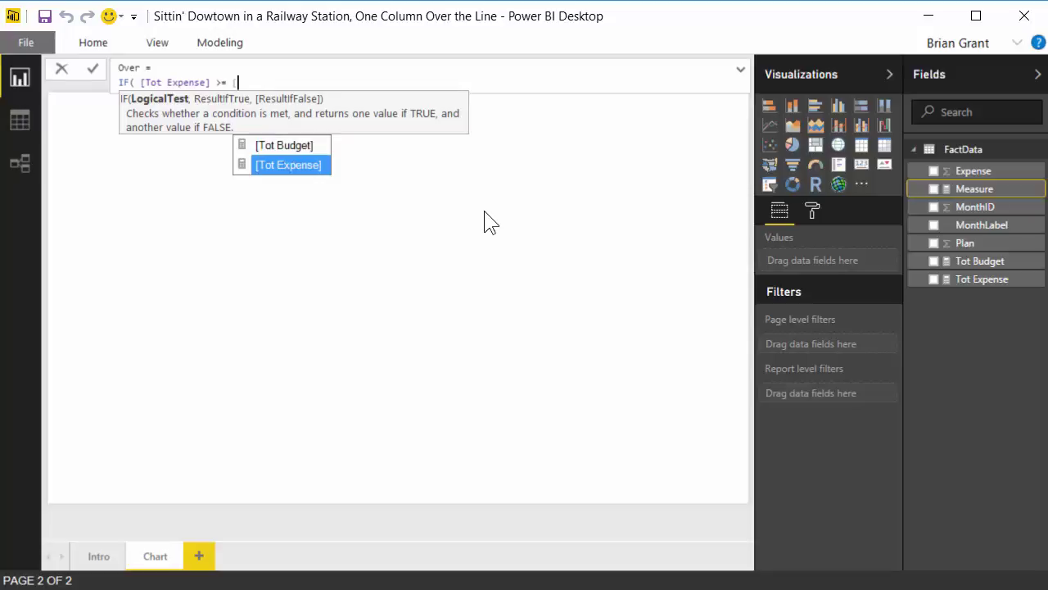
key("Up")
key("Tab")
type(", ")
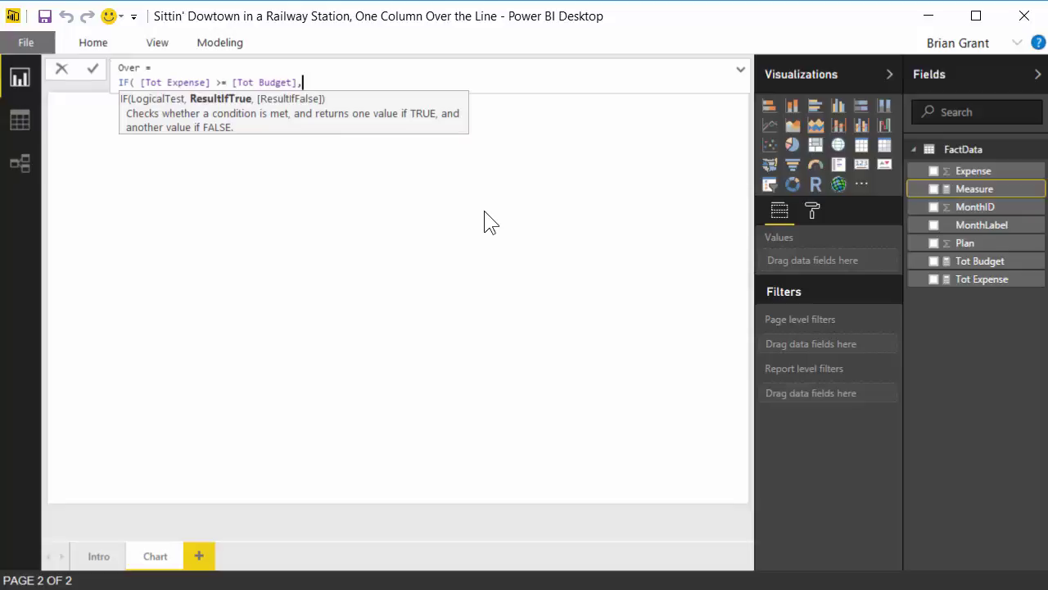
type("[")
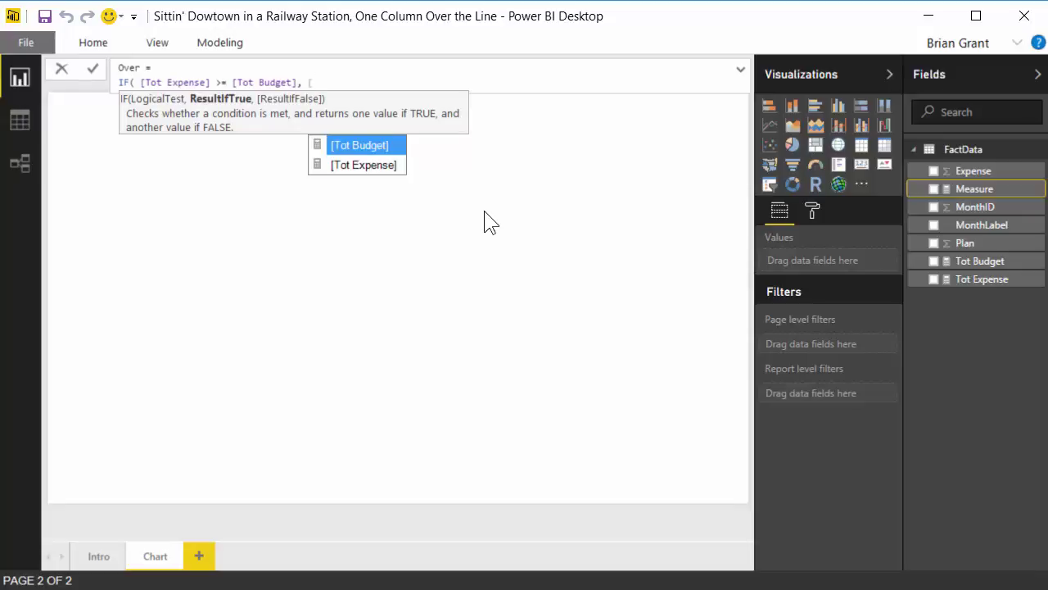
key("Down")
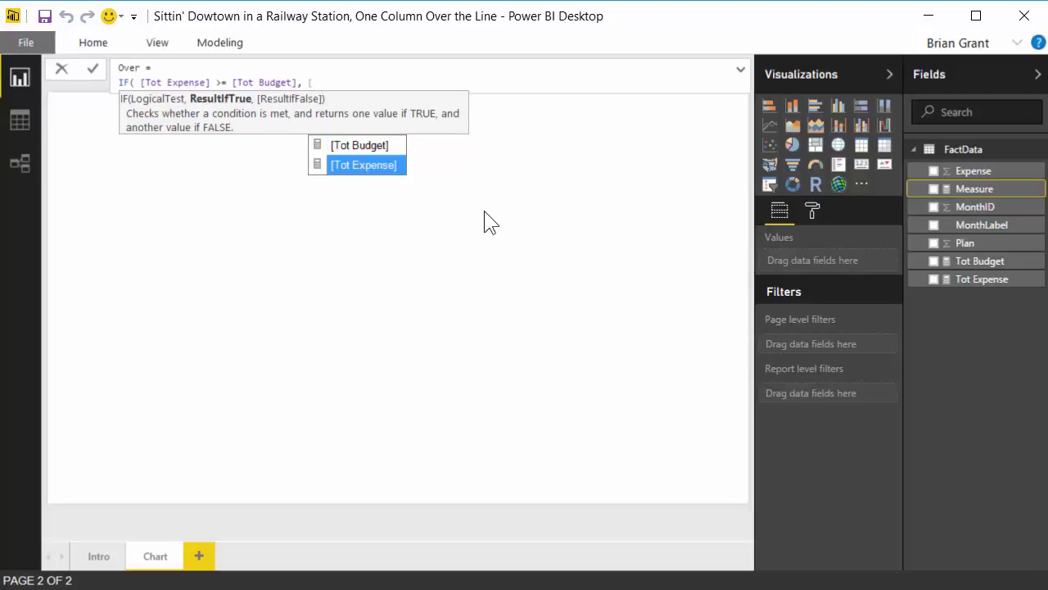
key("Tab")
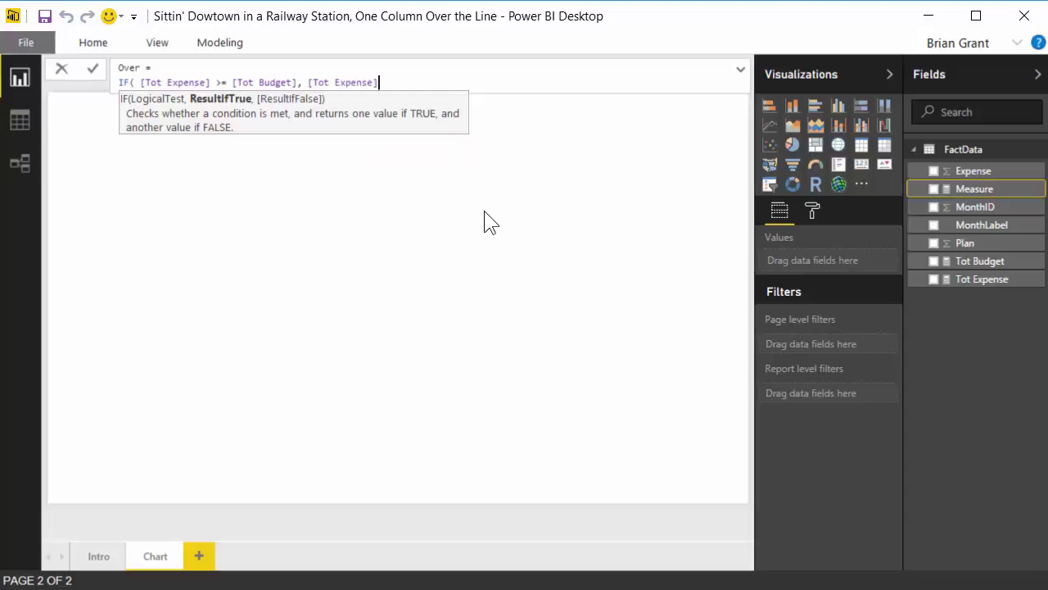
type(", ")
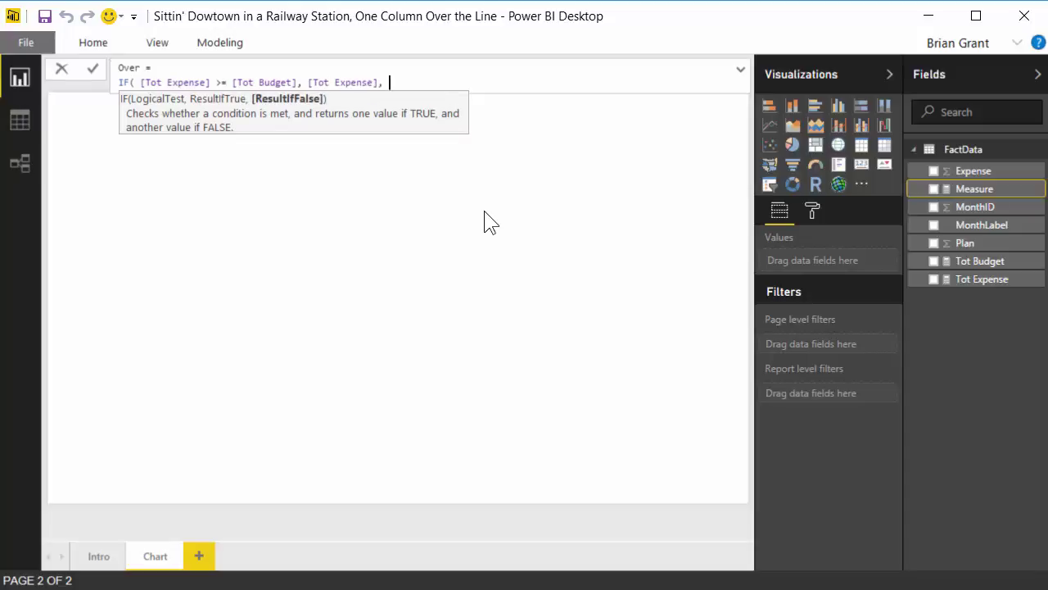
type("BLANK")
key("BackSpace")
key("BackSpace")
key("BackSpace")
key("BackSpace")
key("BackSpace")
type("B")
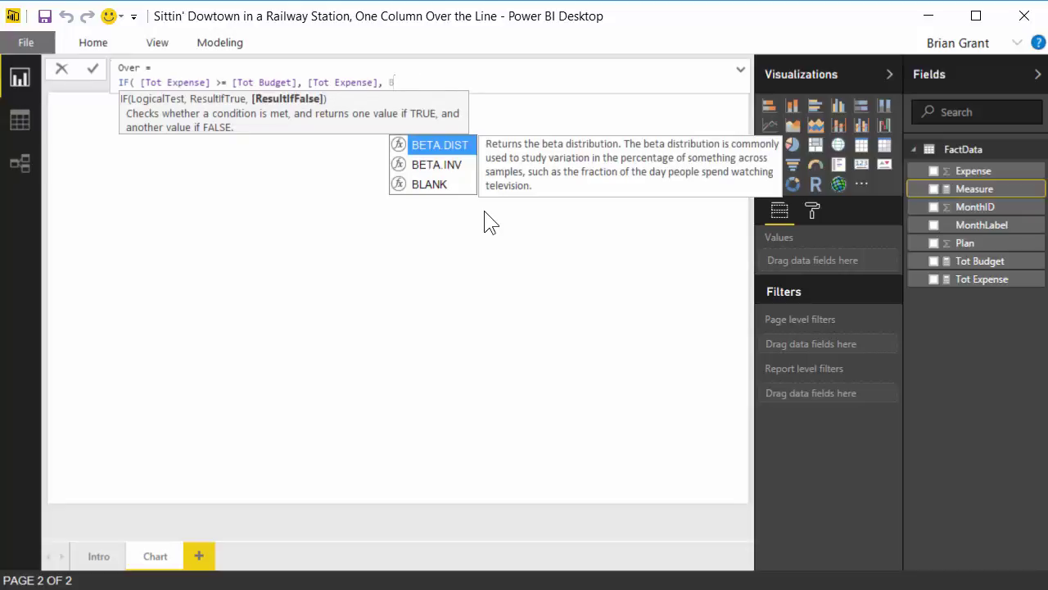
type("lank() ")
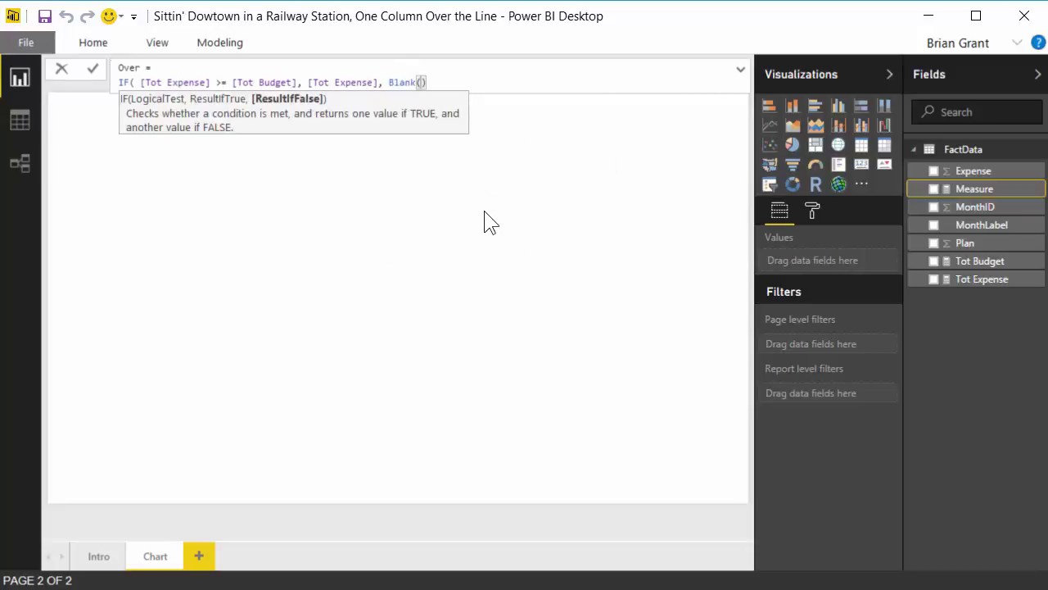
type(")")
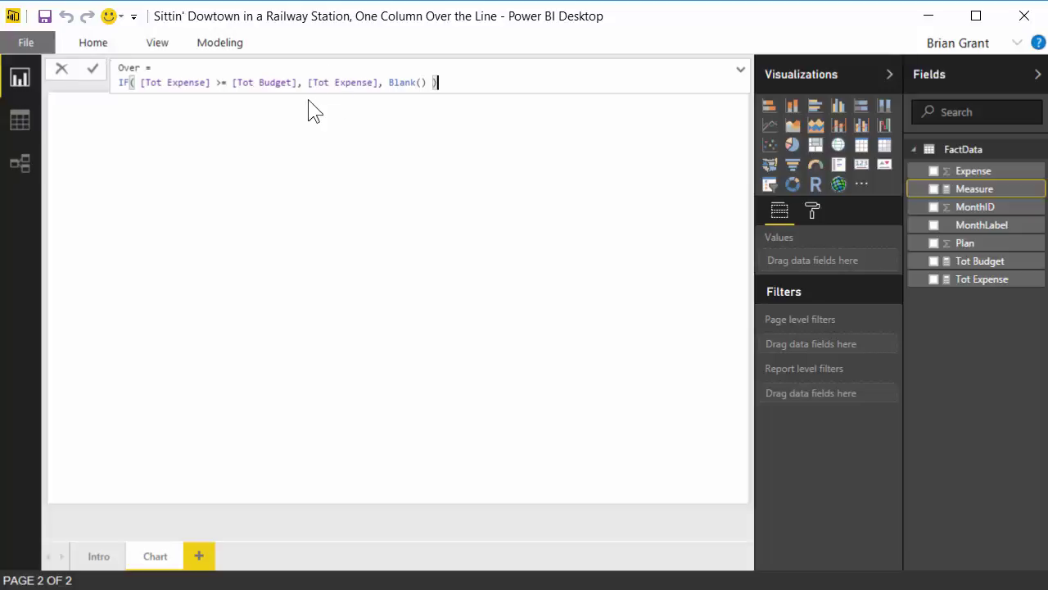
left_click(434, 83)
key("Return")
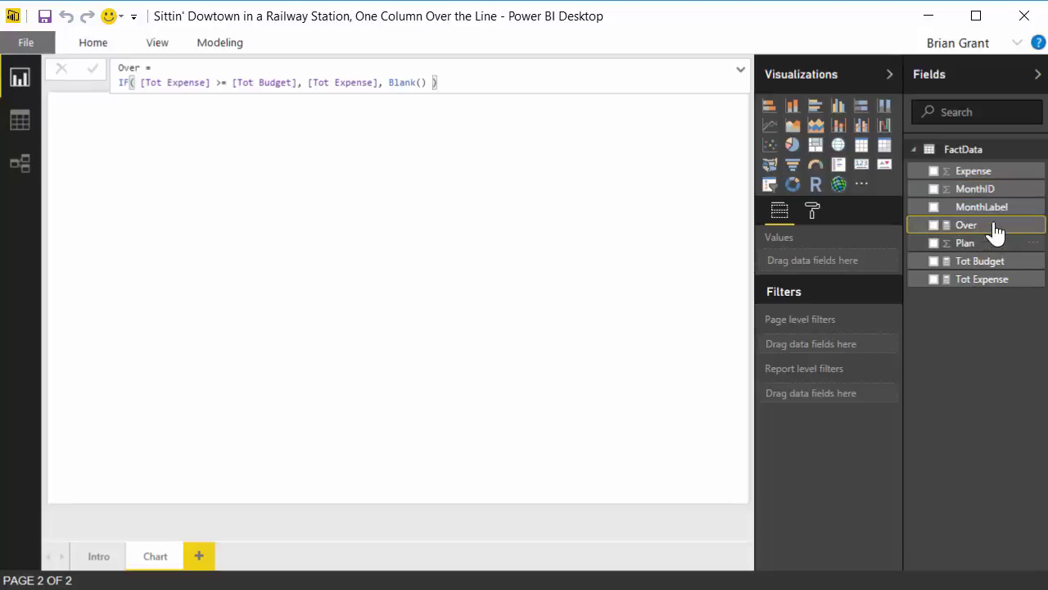
Add a line and stacked column chart with plain MonthLabel on the shared axis.
left_click(841, 127)
left_click_drag(113, 122, 363, 173)
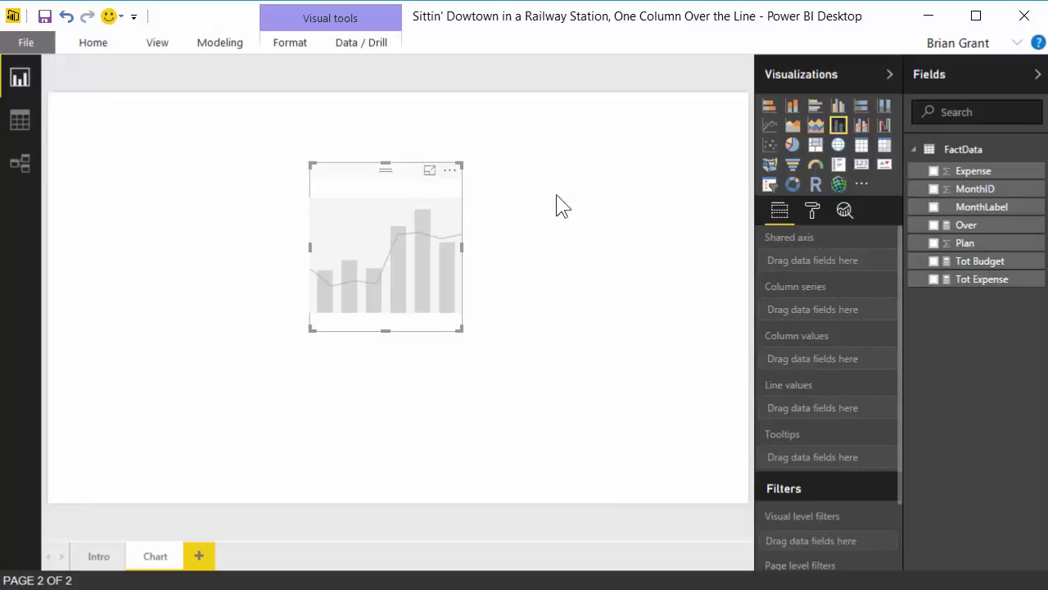
left_click_drag(983, 206, 817, 272)
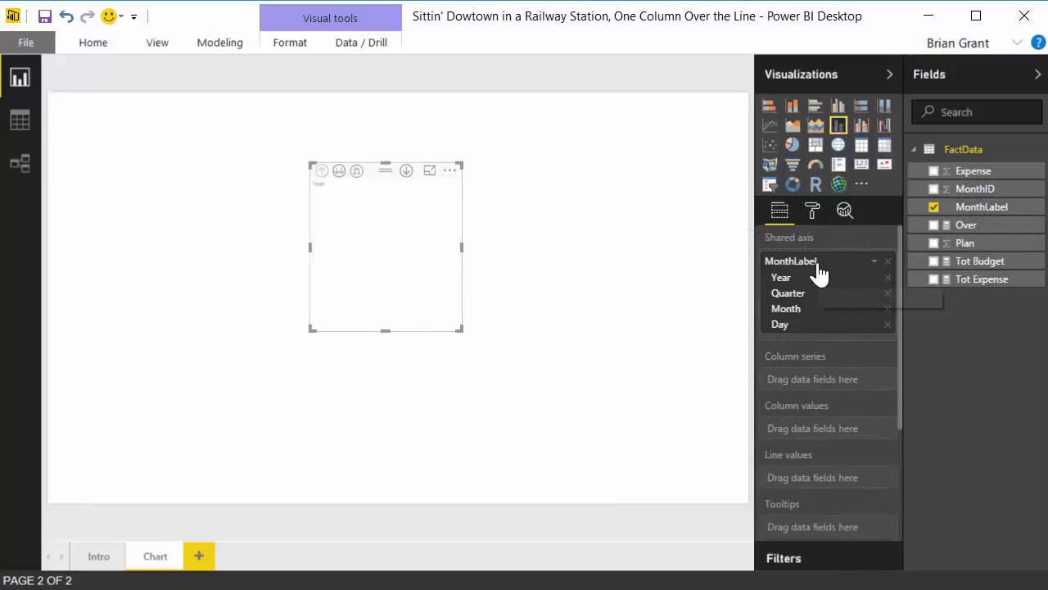
left_click(875, 262)
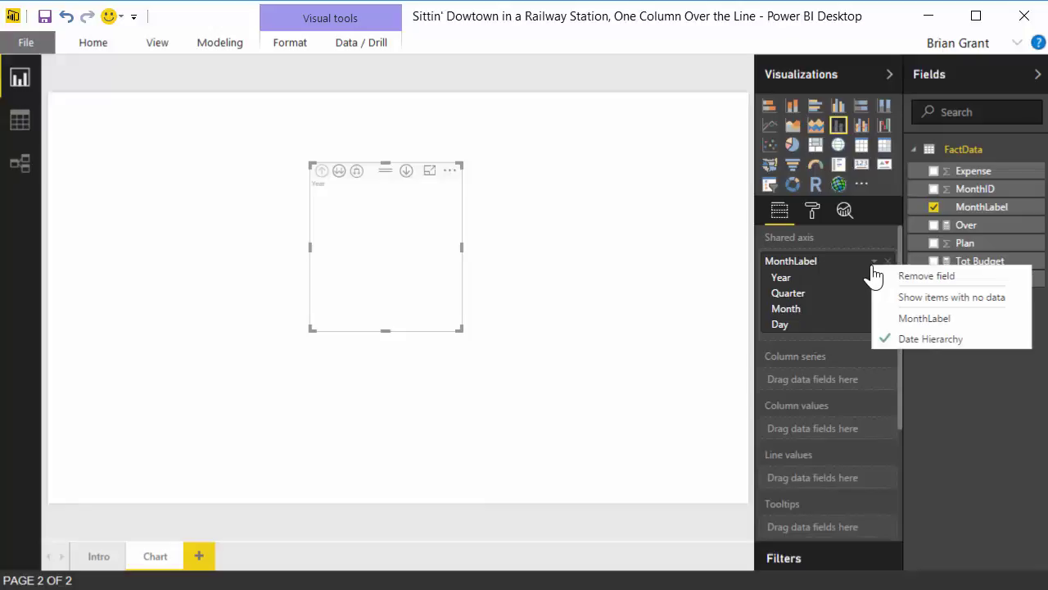
left_click(909, 318)
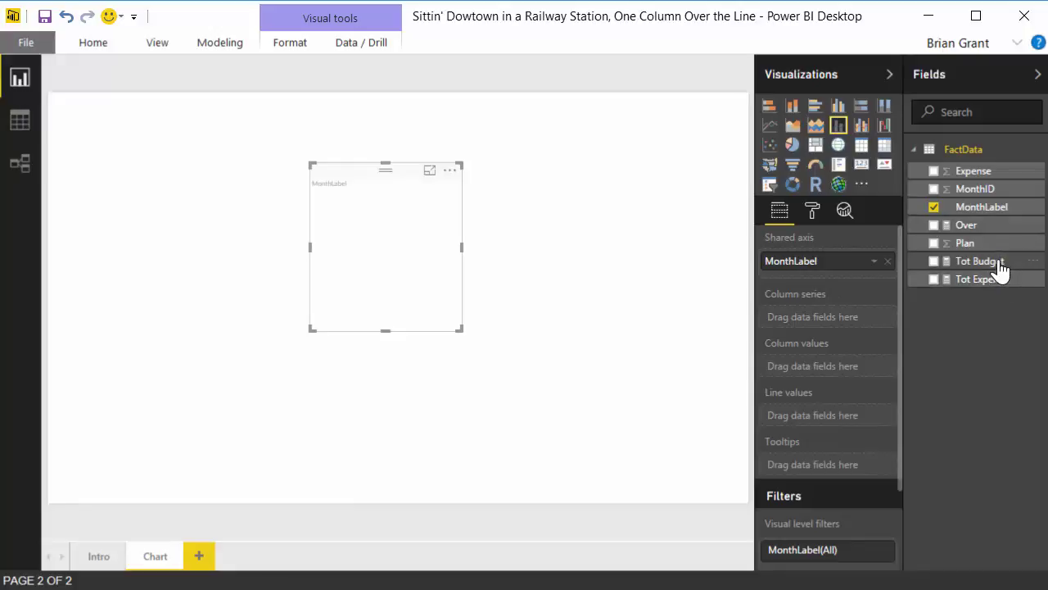
Plot Tot Budget as the line and Tot Expense plus Over as columns, widening the chart.
left_click_drag(1001, 271, 832, 421)
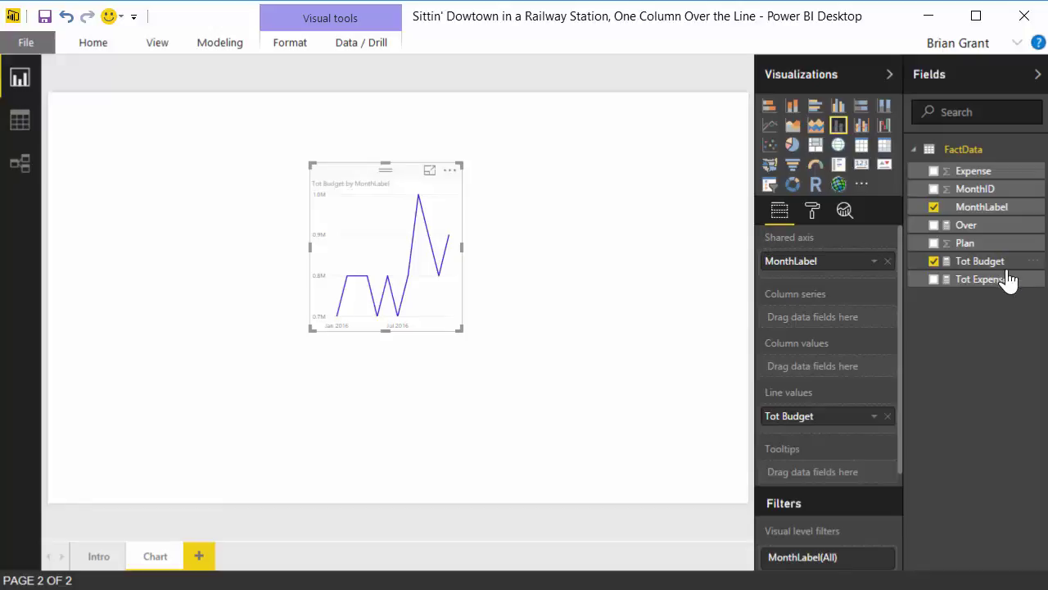
left_click_drag(1006, 293, 851, 384)
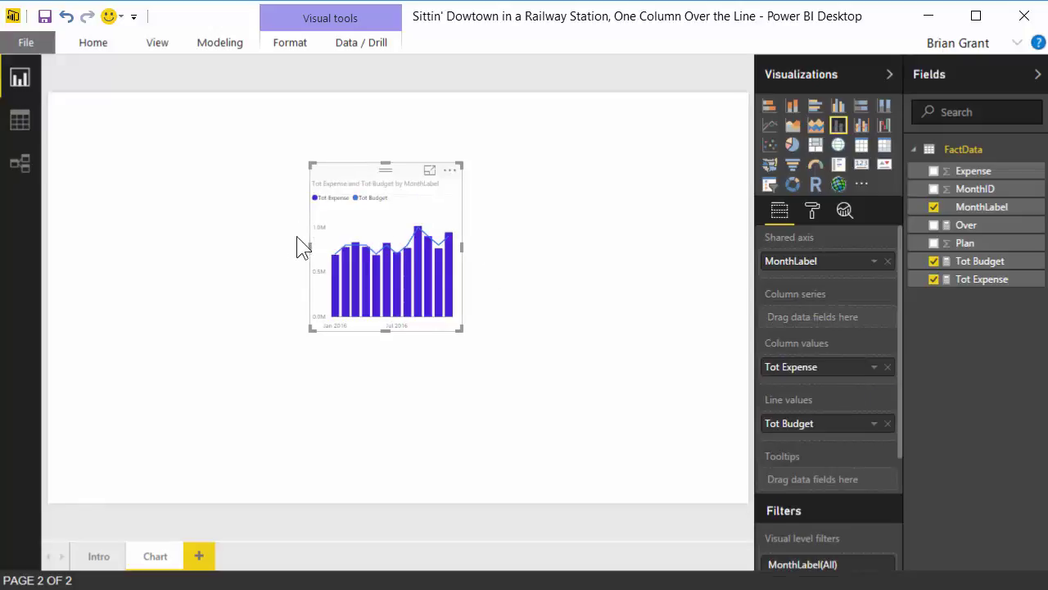
left_click_drag(312, 243, 306, 243)
left_click_drag(144, 204, 142, 204)
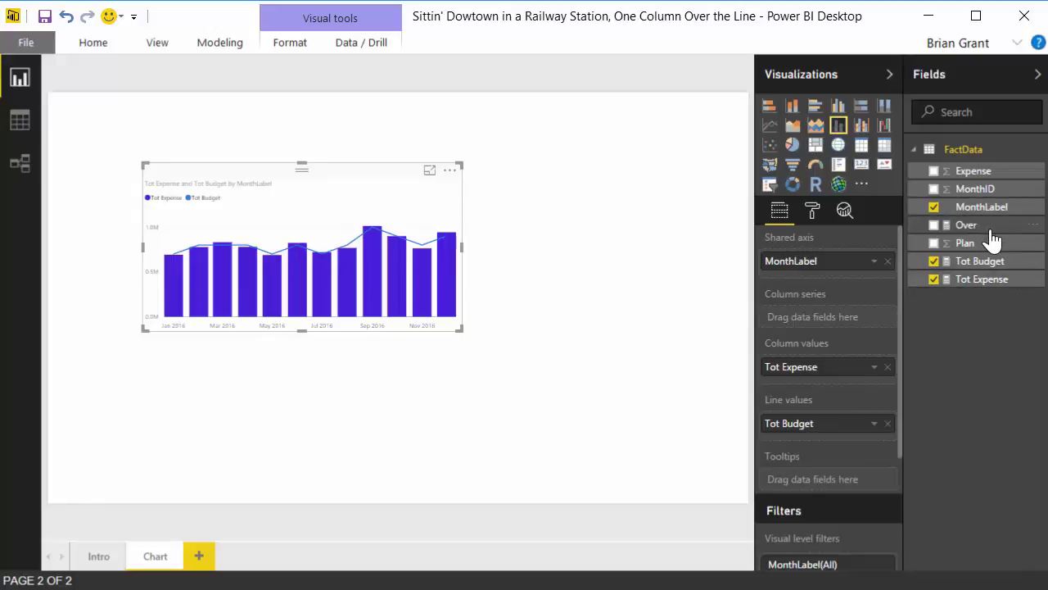
left_click_drag(971, 224, 856, 381)
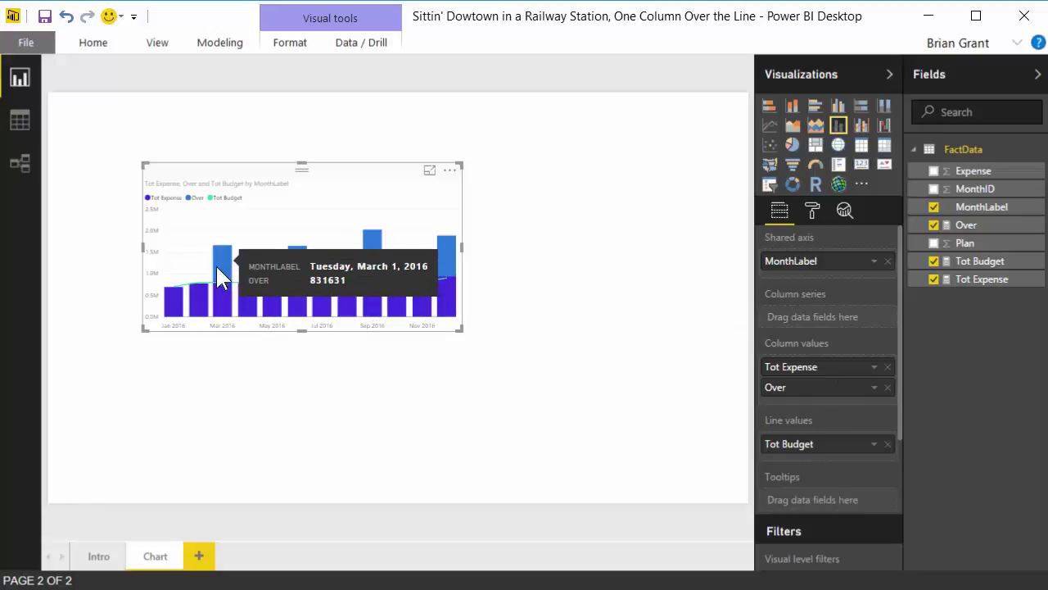
mouse_move(310, 261)
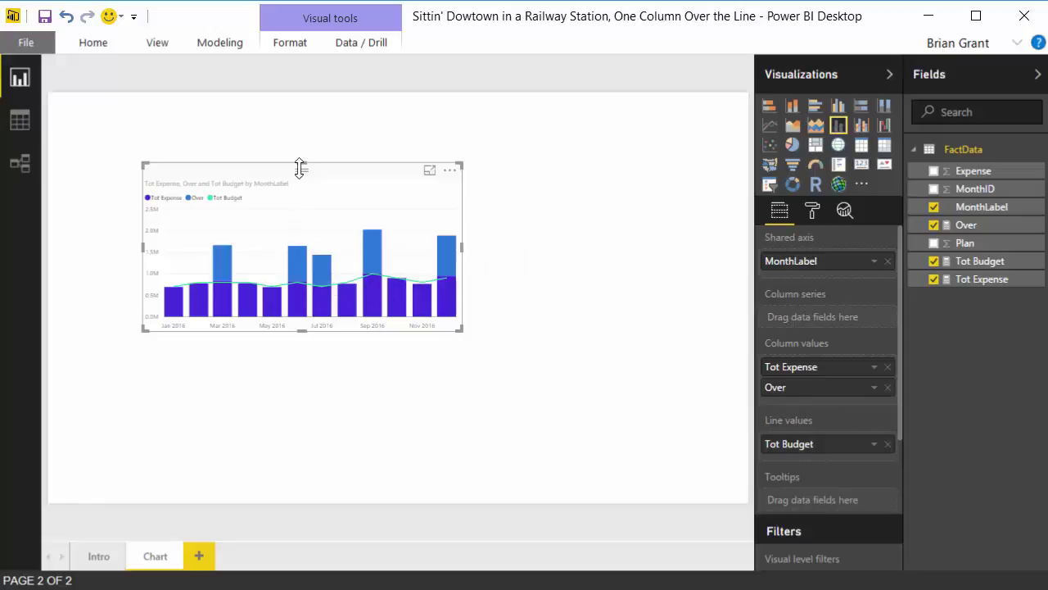
Move the combo chart to the page's top-left corner and enlarge it to fill the page.
left_click_drag(300, 170, 206, 104)
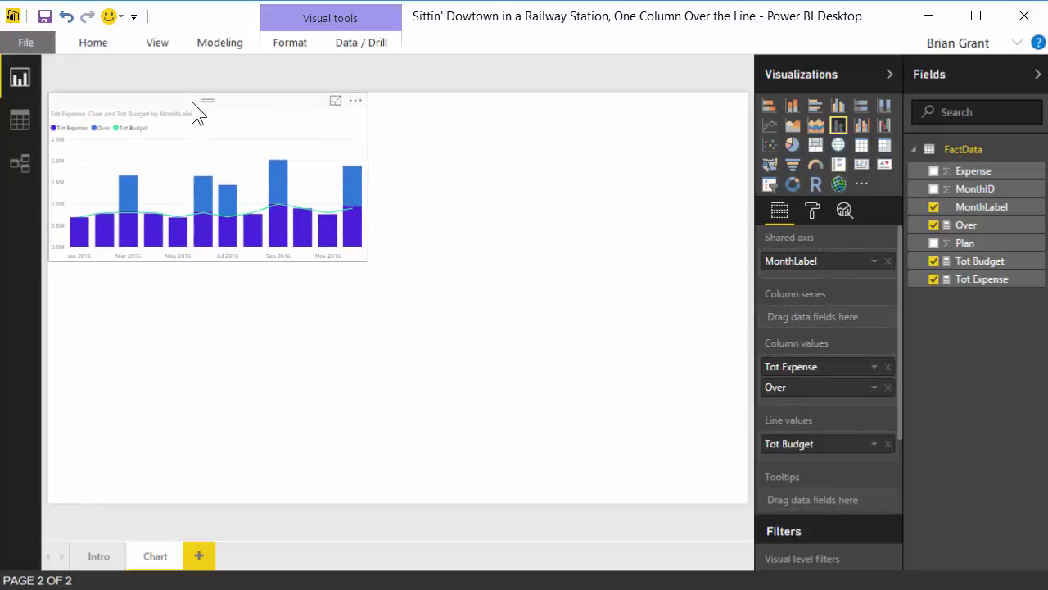
left_click_drag(366, 264, 745, 500)
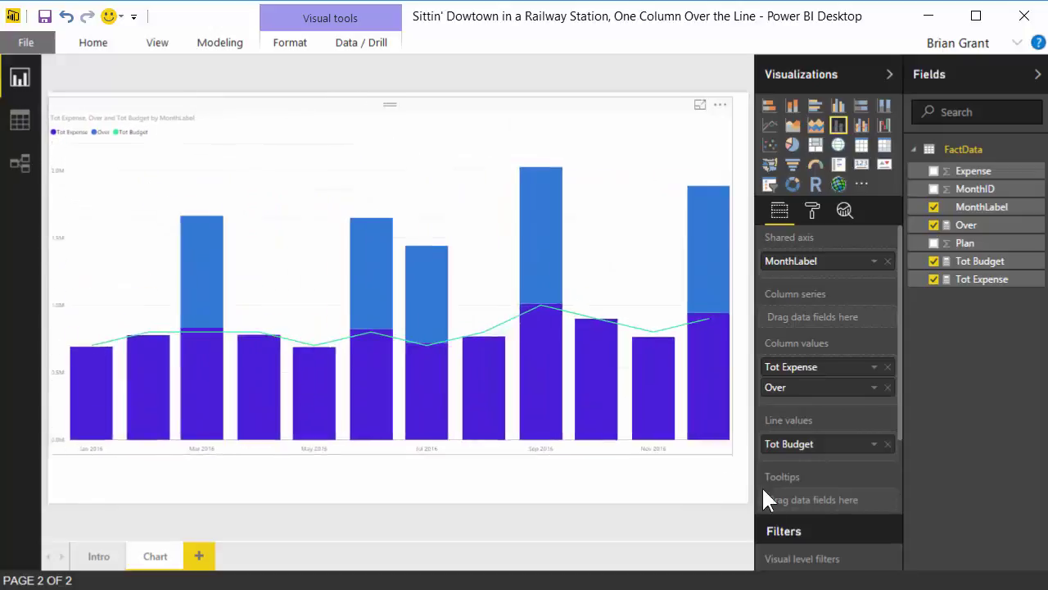
mouse_move(381, 367)
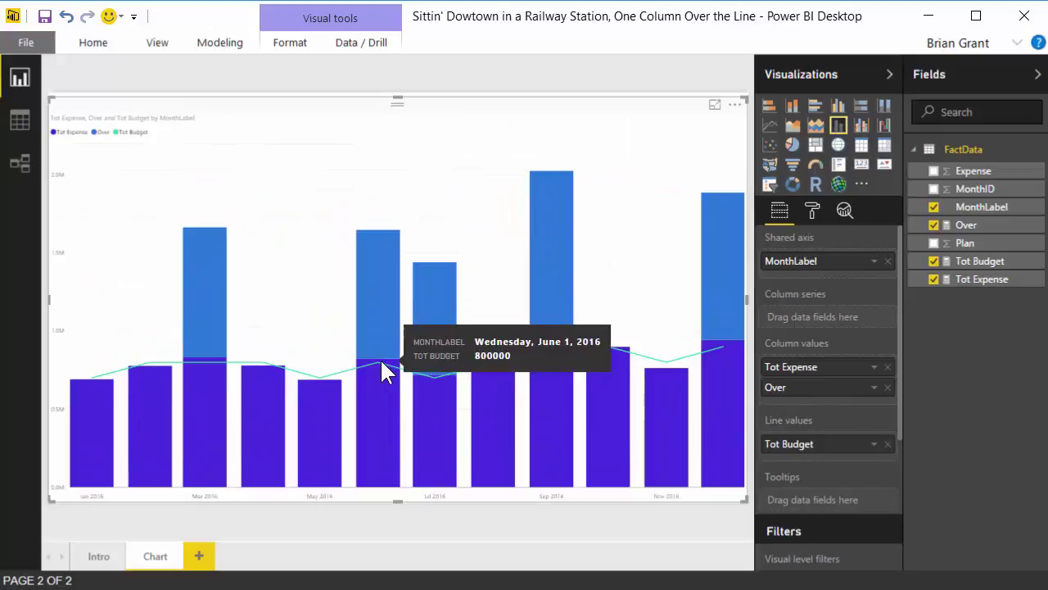
mouse_move(378, 346)
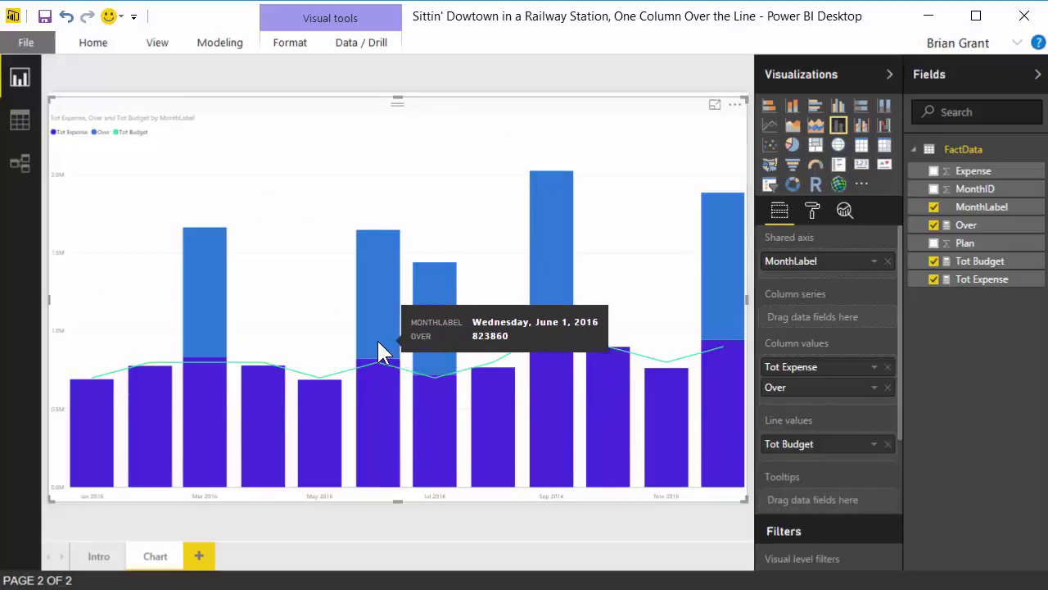
mouse_move(328, 385)
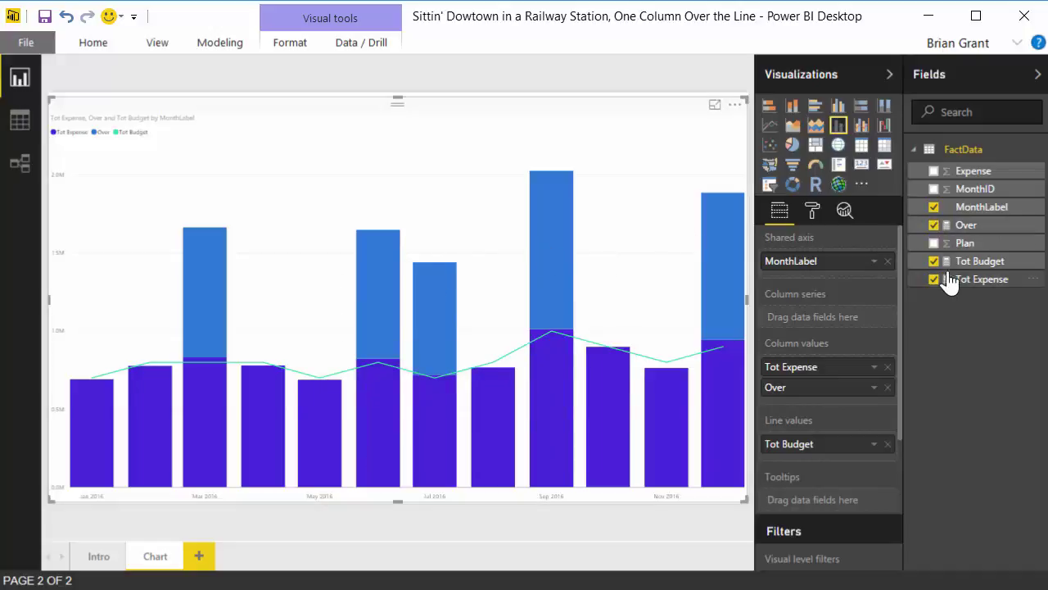
Copy the Over formula and paste it into a new FactData measure.
left_click(972, 232)
left_click(473, 85)
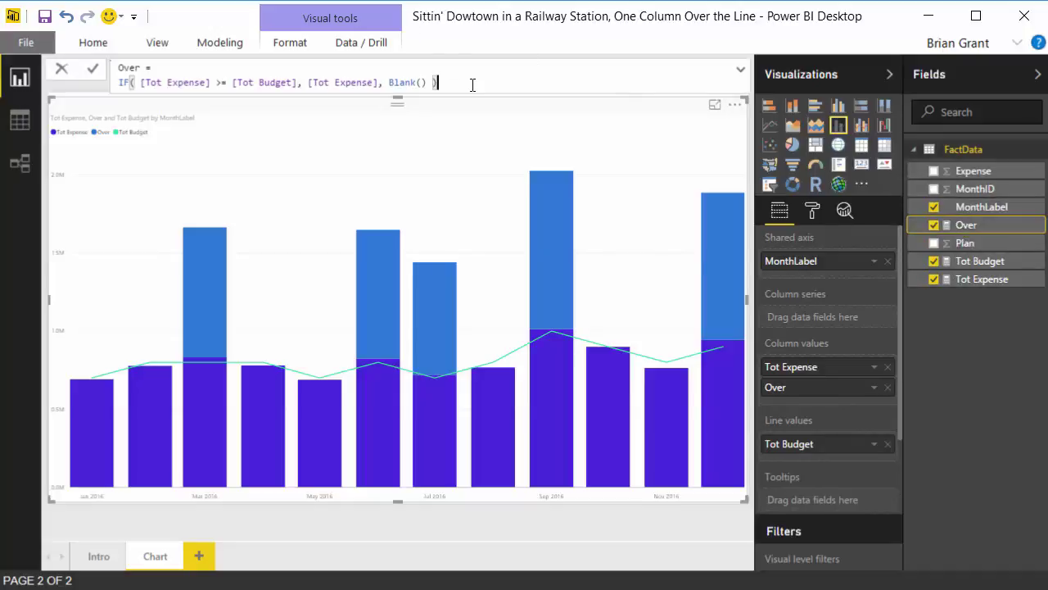
key("ctrl+a")
key("ctrl+c")
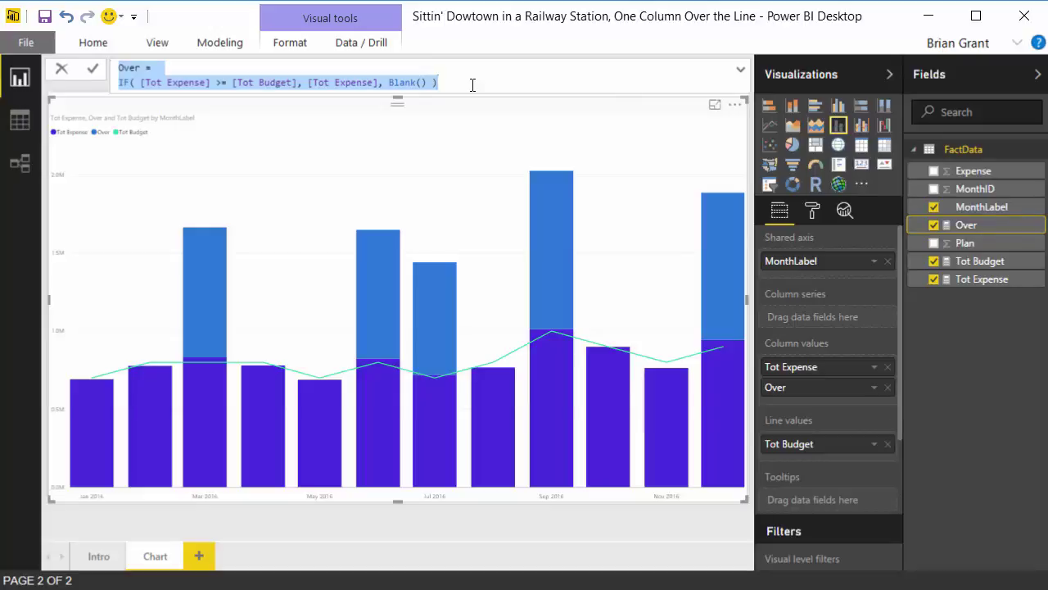
left_click(950, 148)
right_click(950, 147)
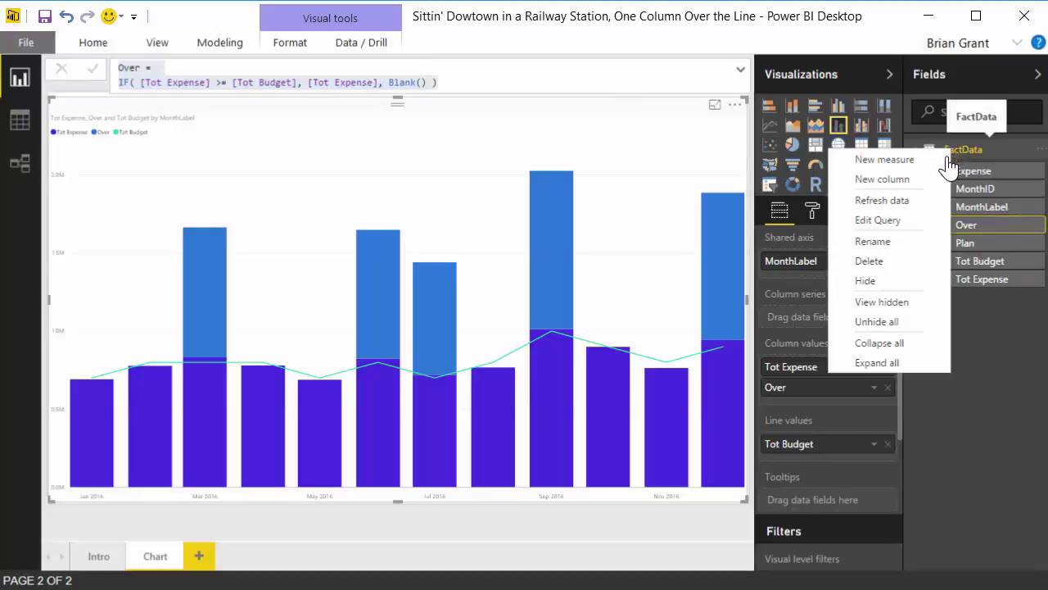
left_click(936, 164)
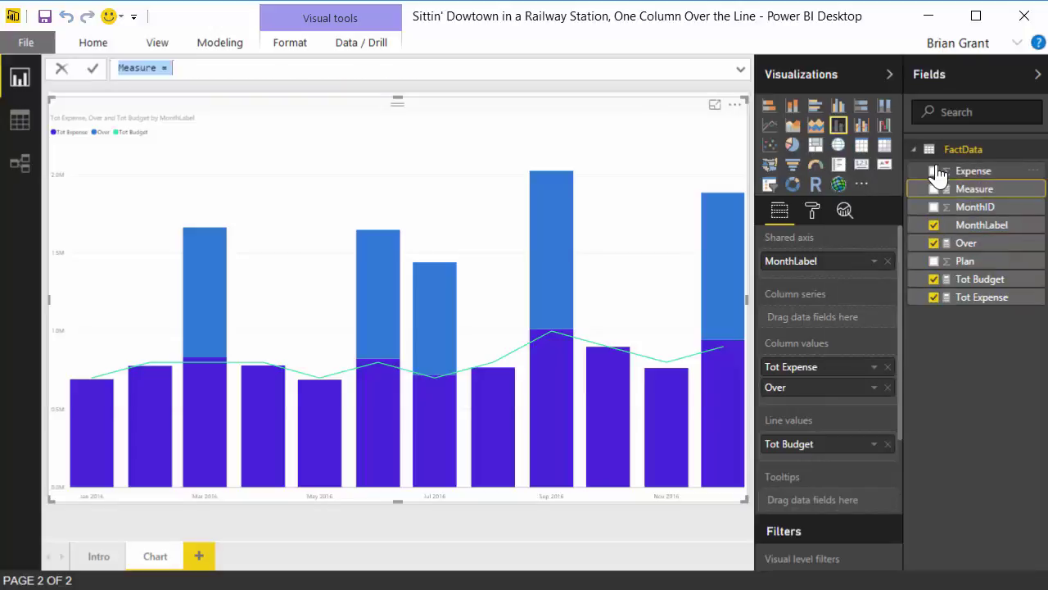
key("ctrl+v")
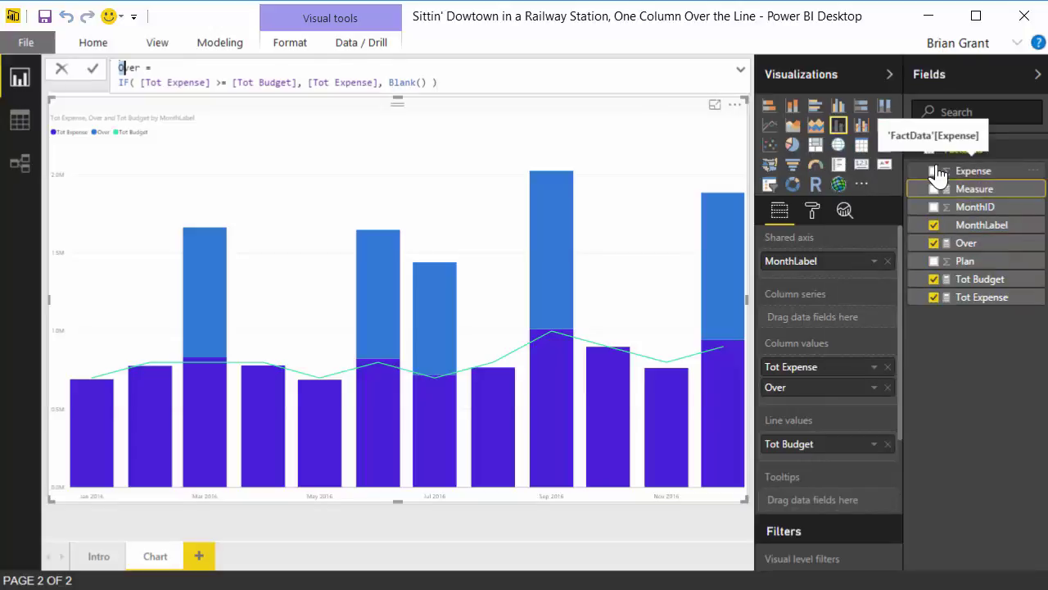
Rename the pasted measure to Under, change >= to <, and commit it.
key("shift+Right")
key("shift+Right")
key("shift+Right")
type("Under")
key("Down")
key("ctrl+Right")
key("ctrl+Right")
key("ctrl+Right")
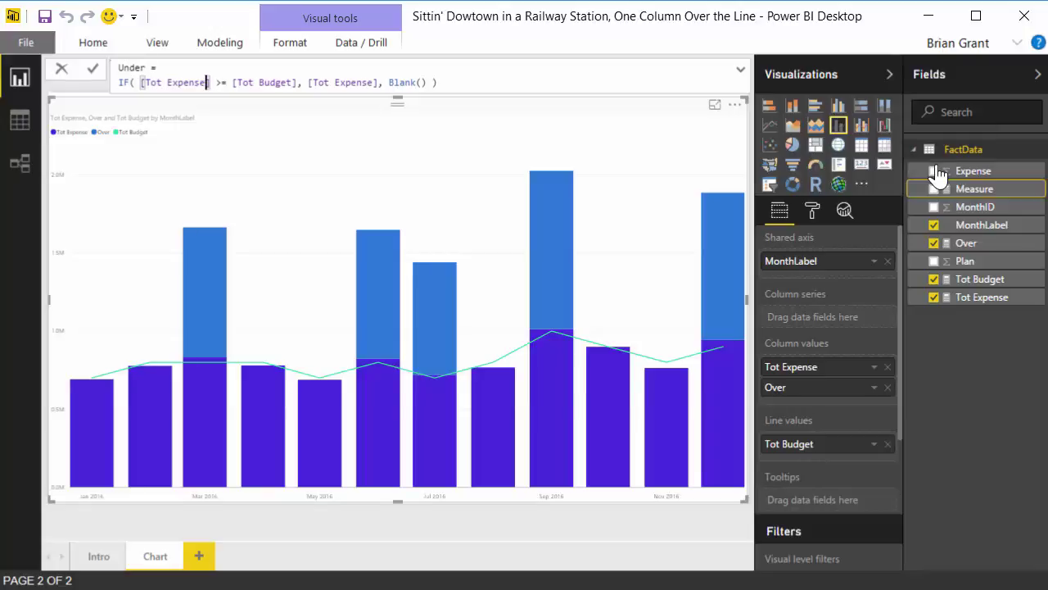
key("ctrl+shift+Left")
type("<")
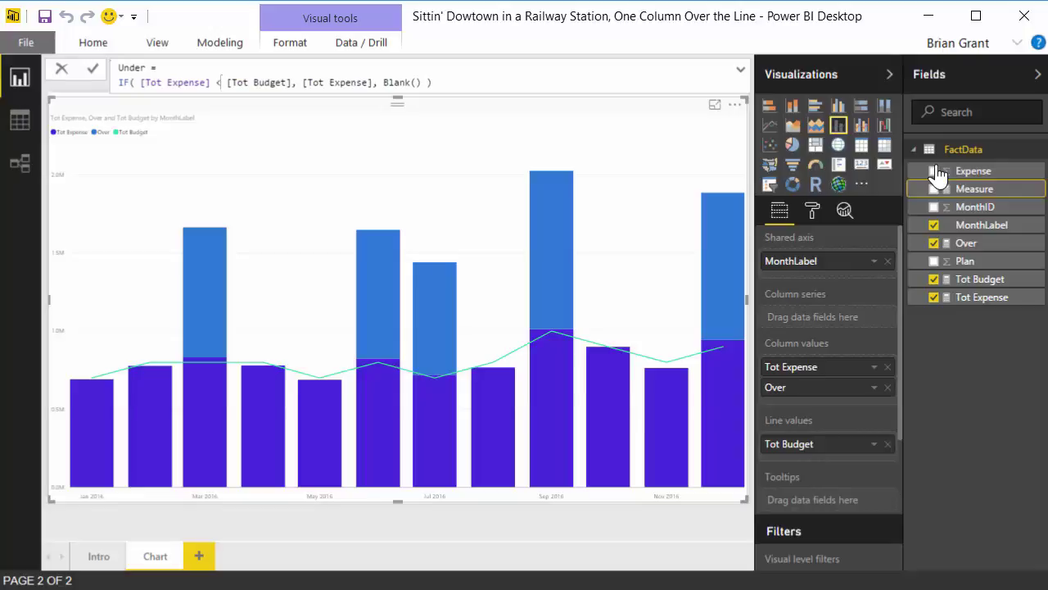
key("Right")
key("Right")
key("Right")
key("End")
key("Return")
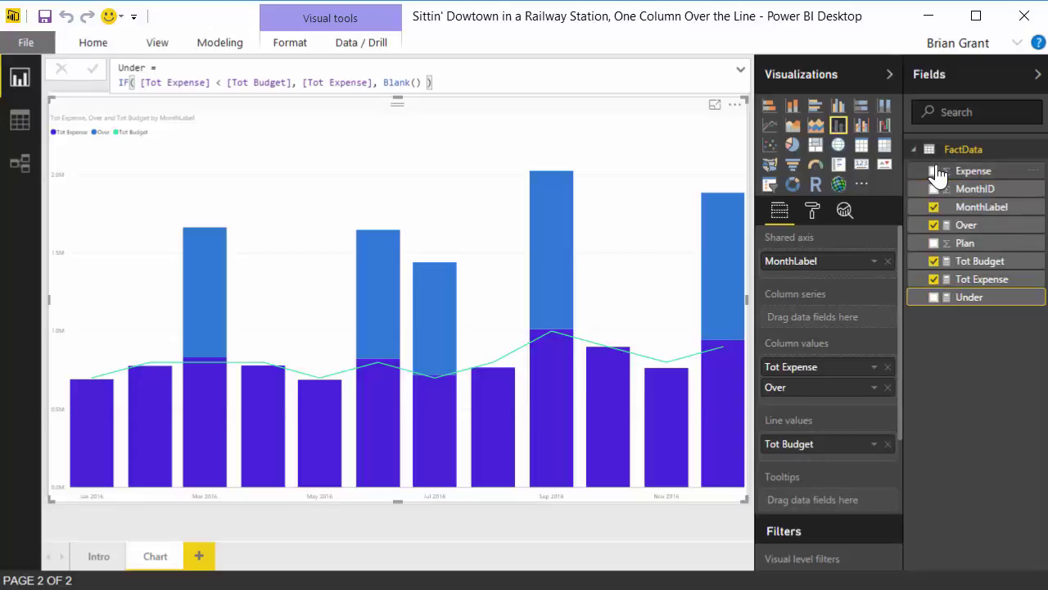
Add Under to the column values and remove Tot Expense from the chart.
left_click_drag(978, 301, 846, 404)
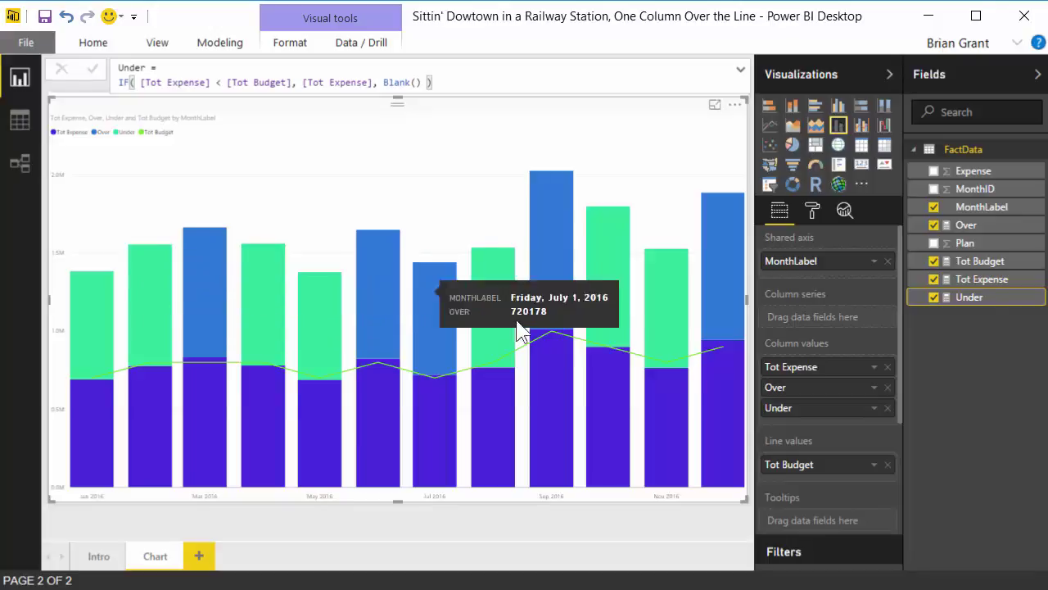
left_click(887, 367)
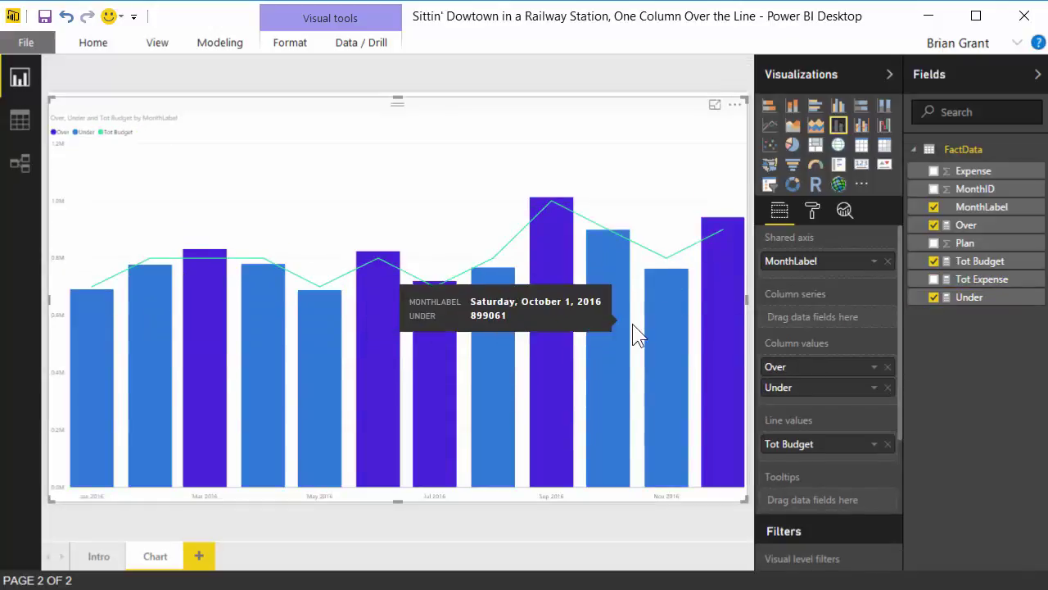
Colour the Under columns green, Over columns dark magenta, and the Tot Budget line grey.
left_click(813, 213)
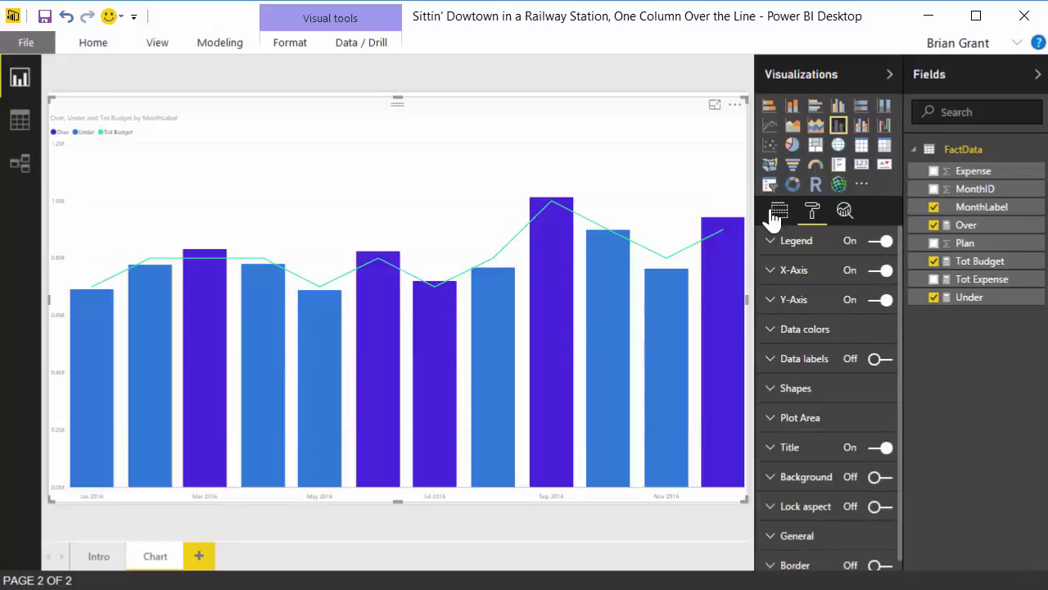
left_click(773, 337)
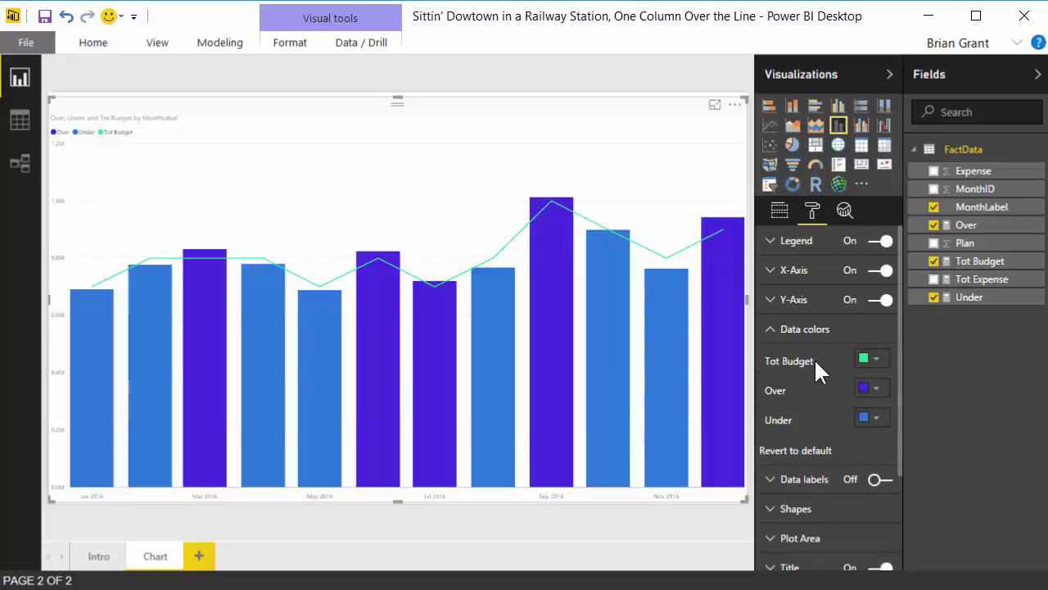
left_click(875, 418)
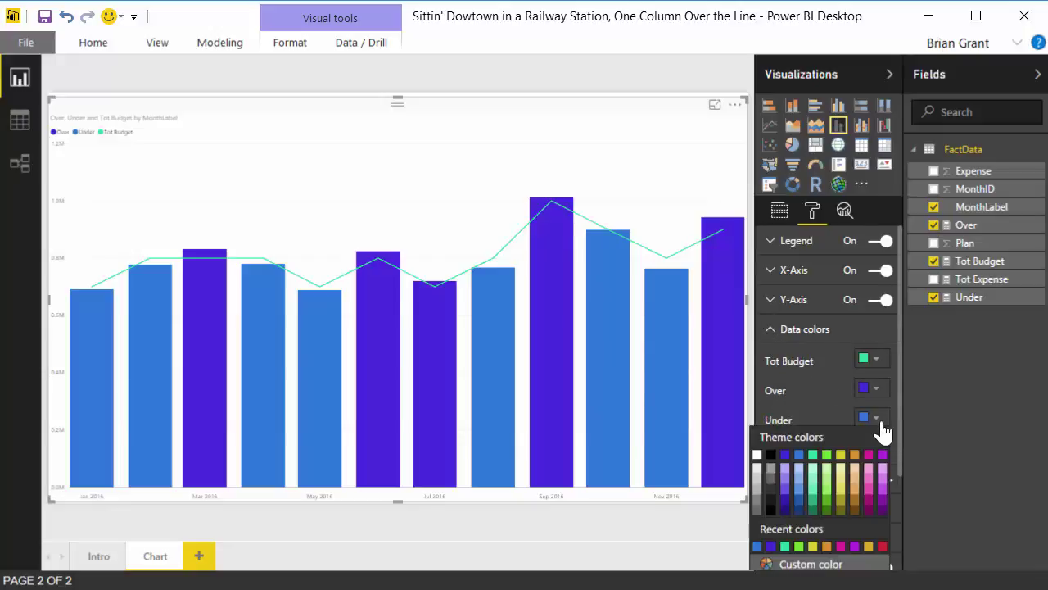
left_click(826, 498)
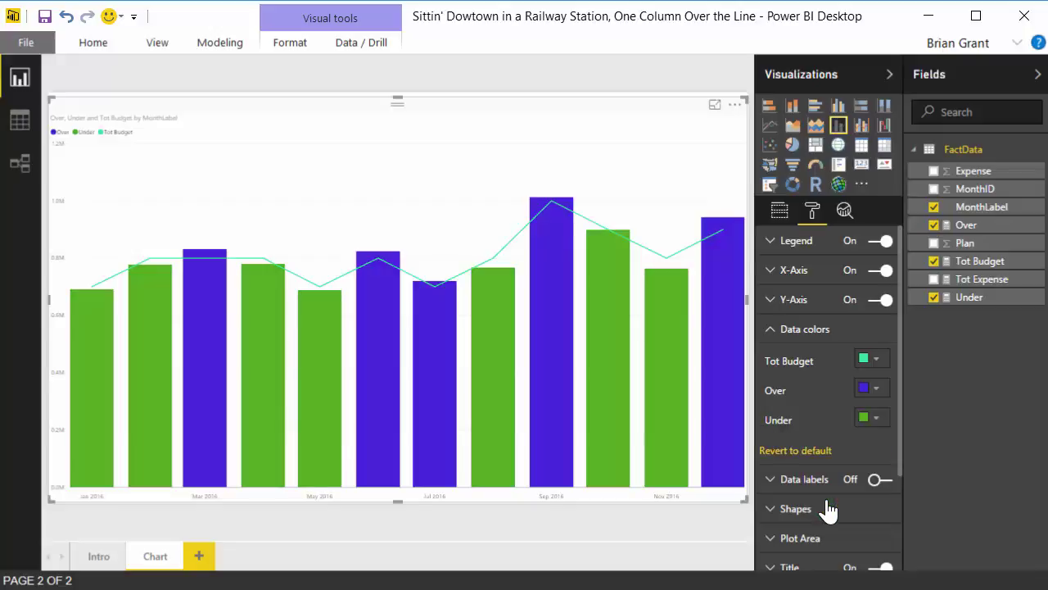
left_click(875, 390)
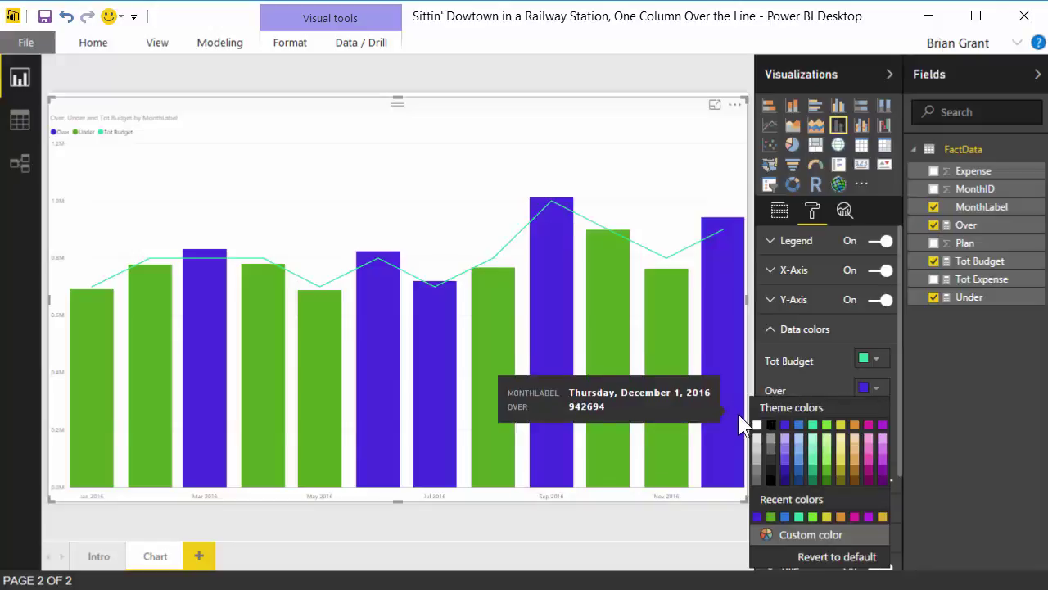
left_click(869, 477)
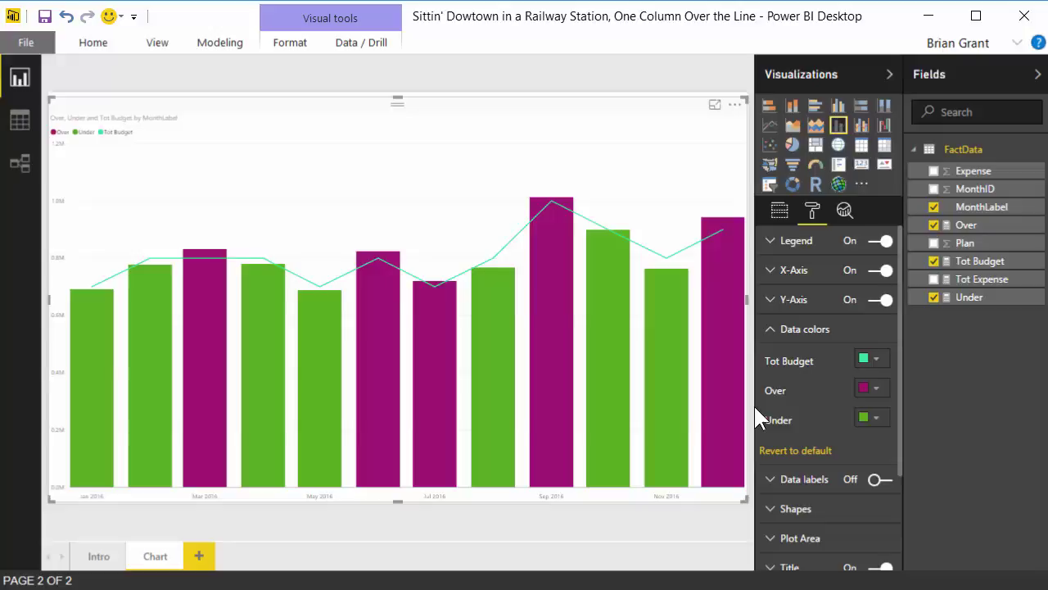
left_click(870, 357)
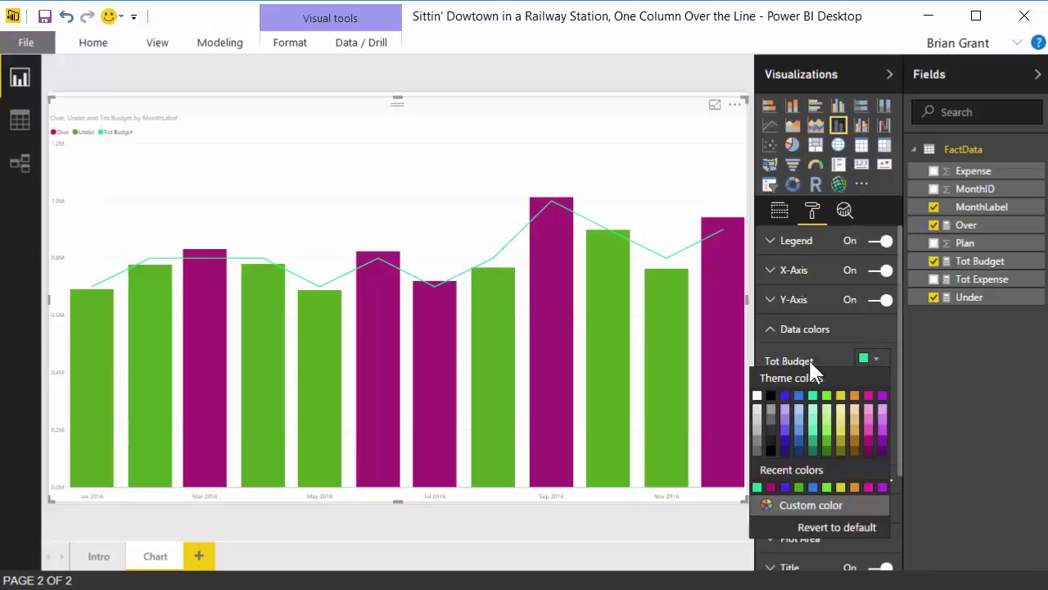
left_click(773, 427)
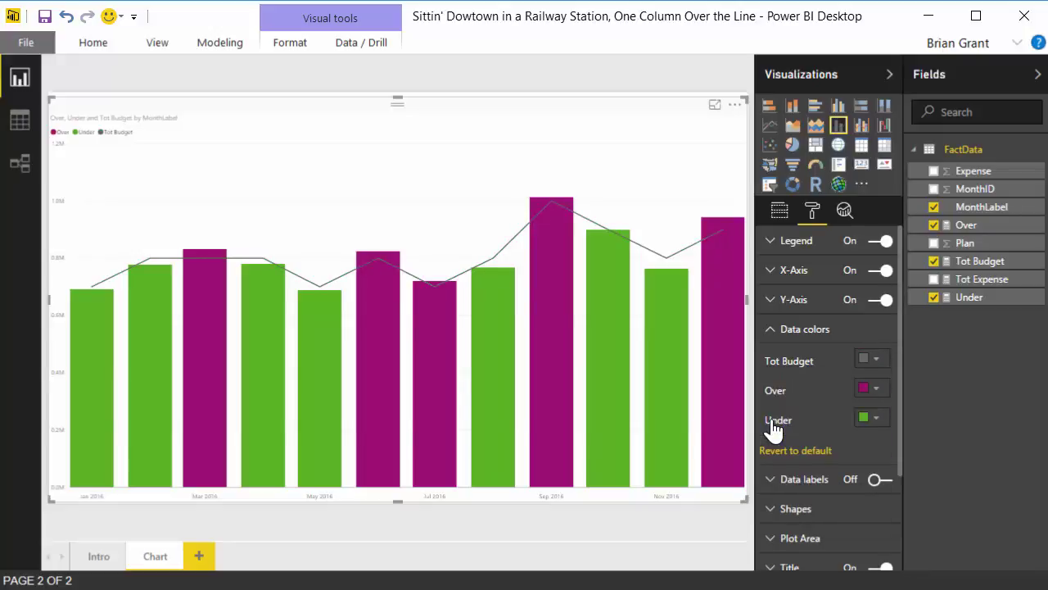
Increase the Tot Budget line's stroke width.
left_click(795, 510)
left_click(793, 509)
left_click(799, 510)
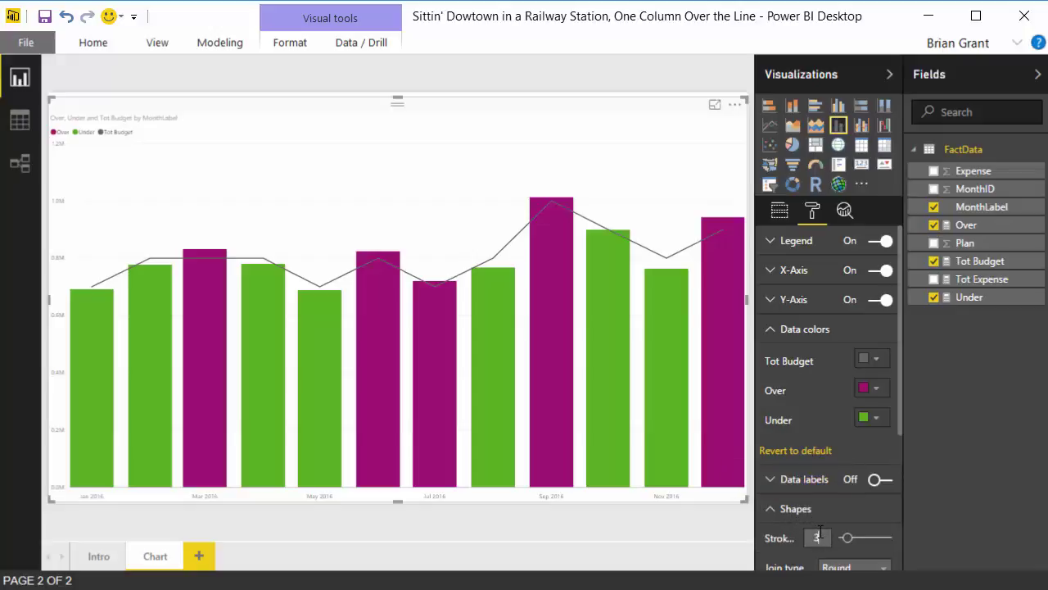
key("Up")
key("Up")
key("Up")
key("Up")
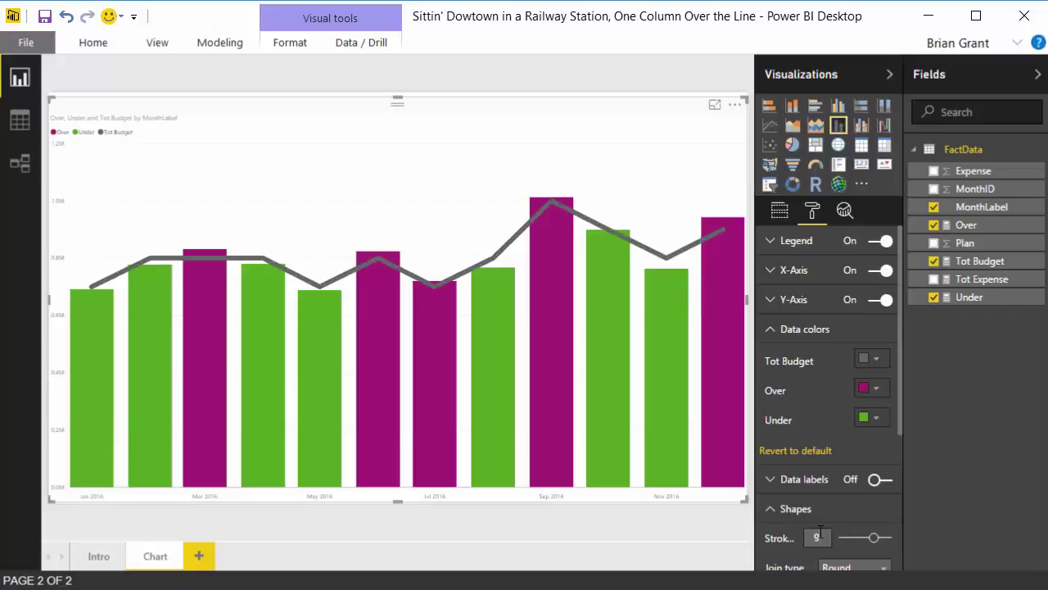
Read the Under series' custom colour hex value, 56A421, in the data colour settings.
left_click(673, 531)
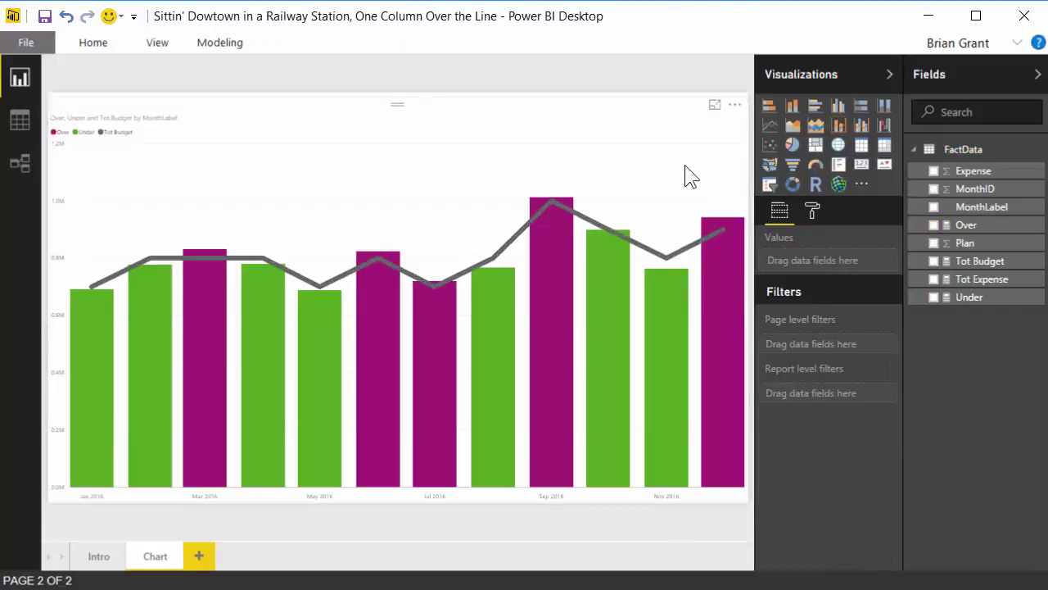
left_click(658, 115)
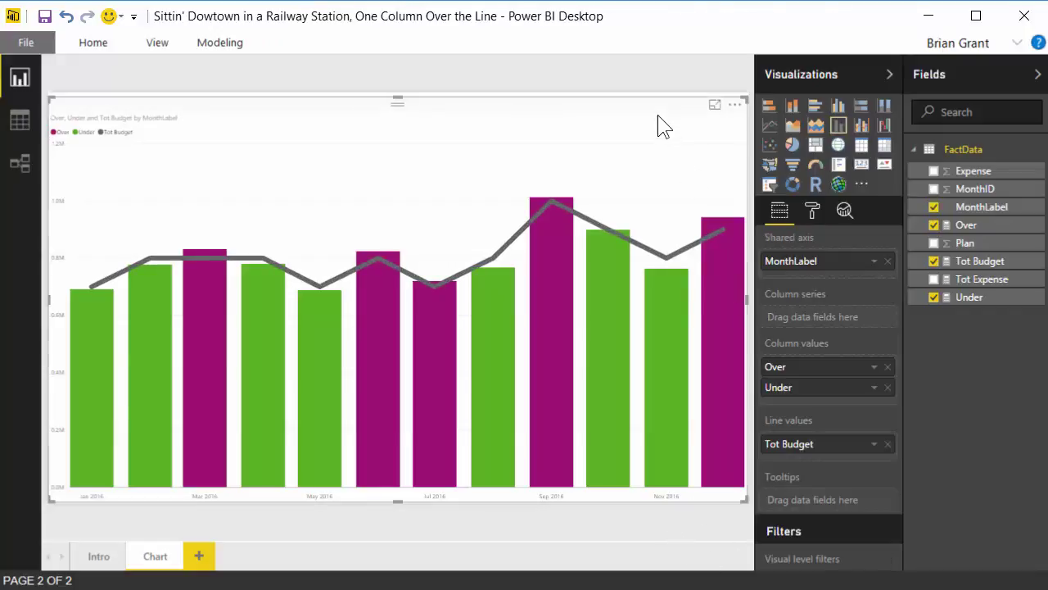
left_click(815, 214)
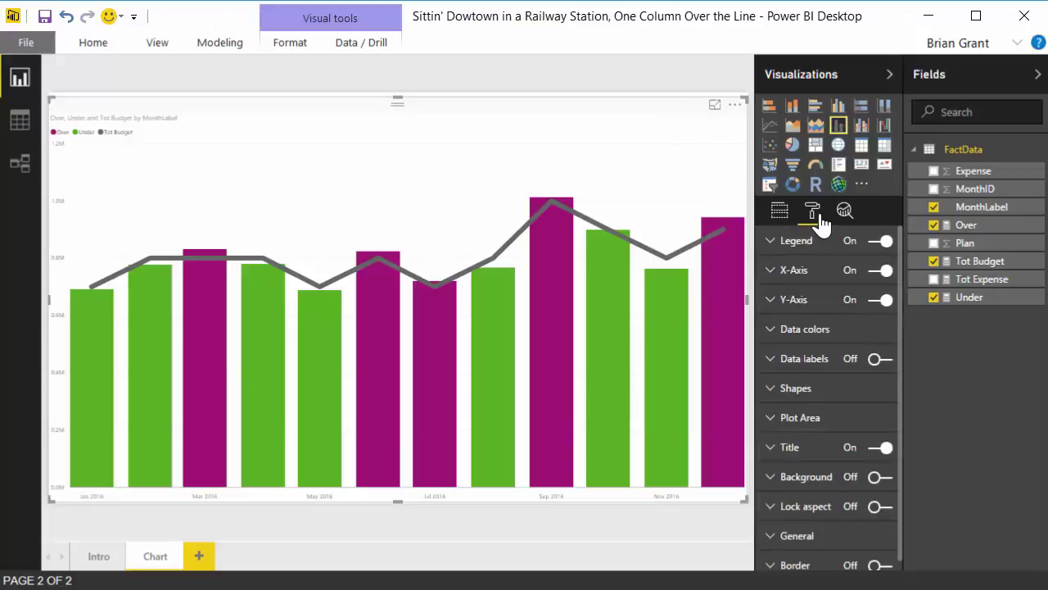
left_click(792, 336)
left_click(873, 419)
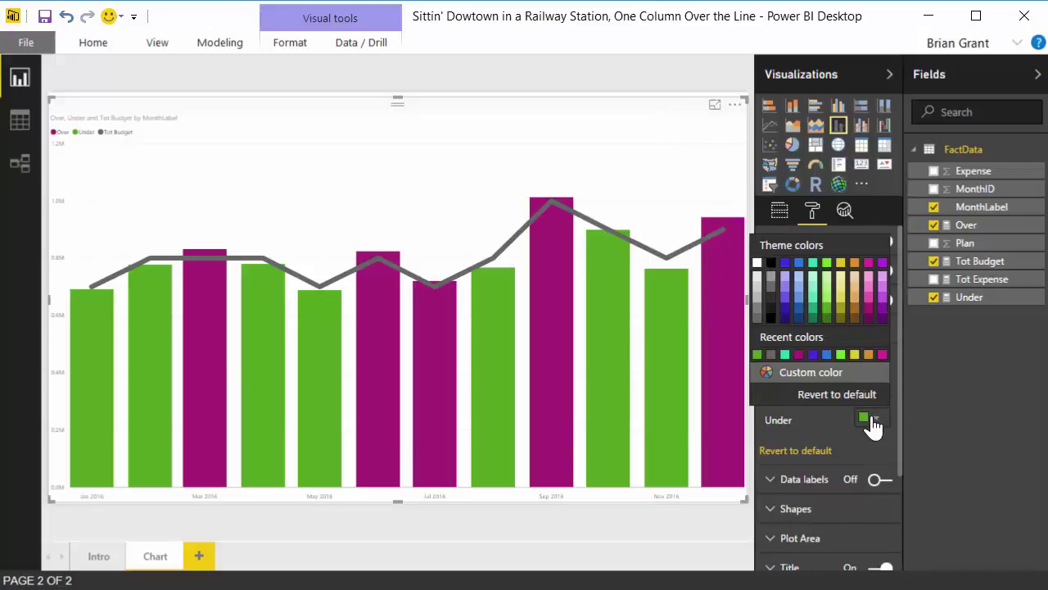
left_click(818, 373)
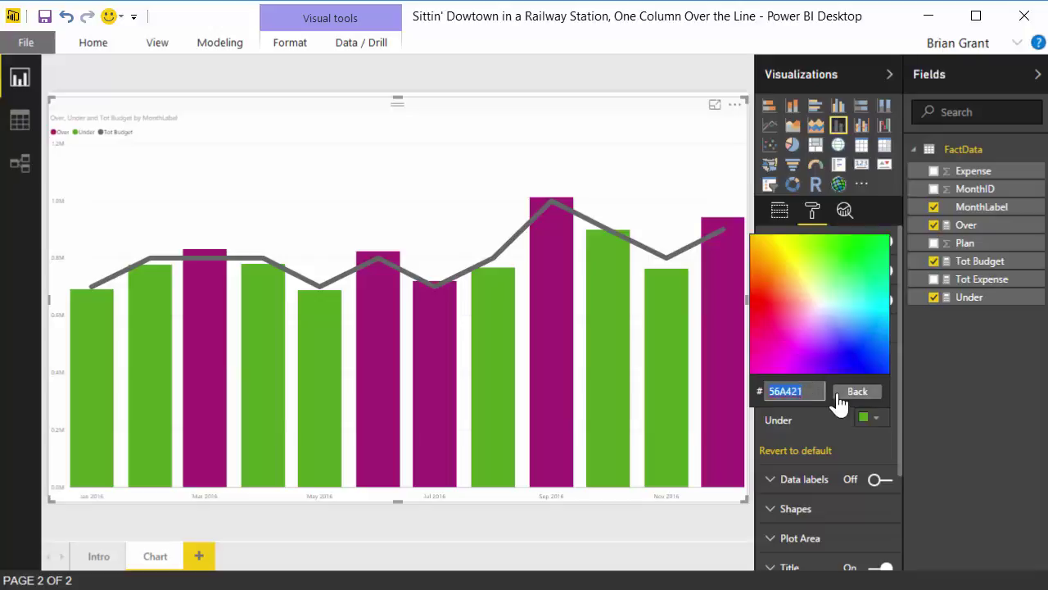
left_click(840, 393)
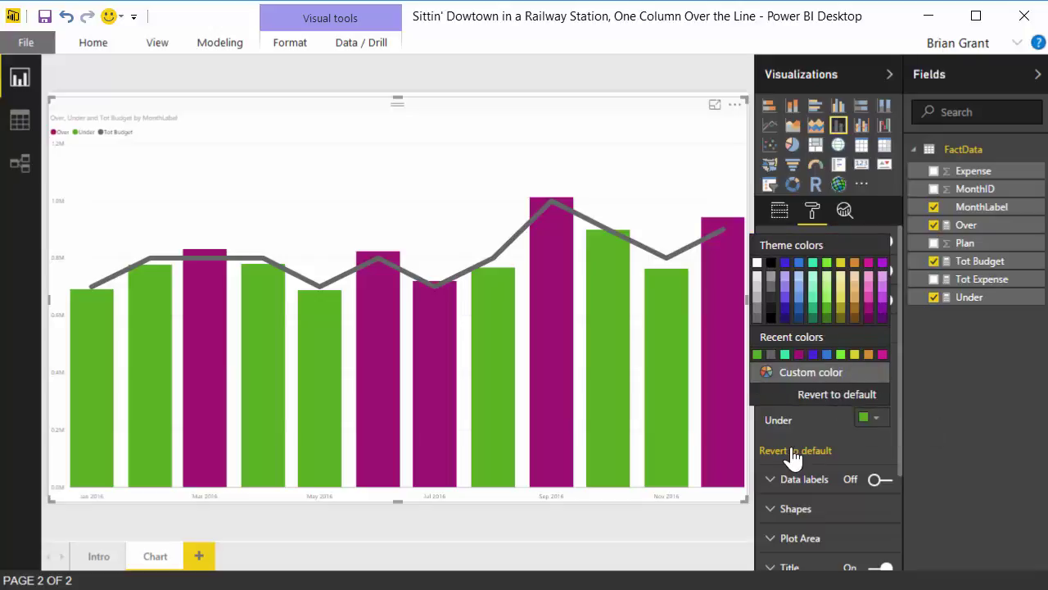
left_click(874, 419)
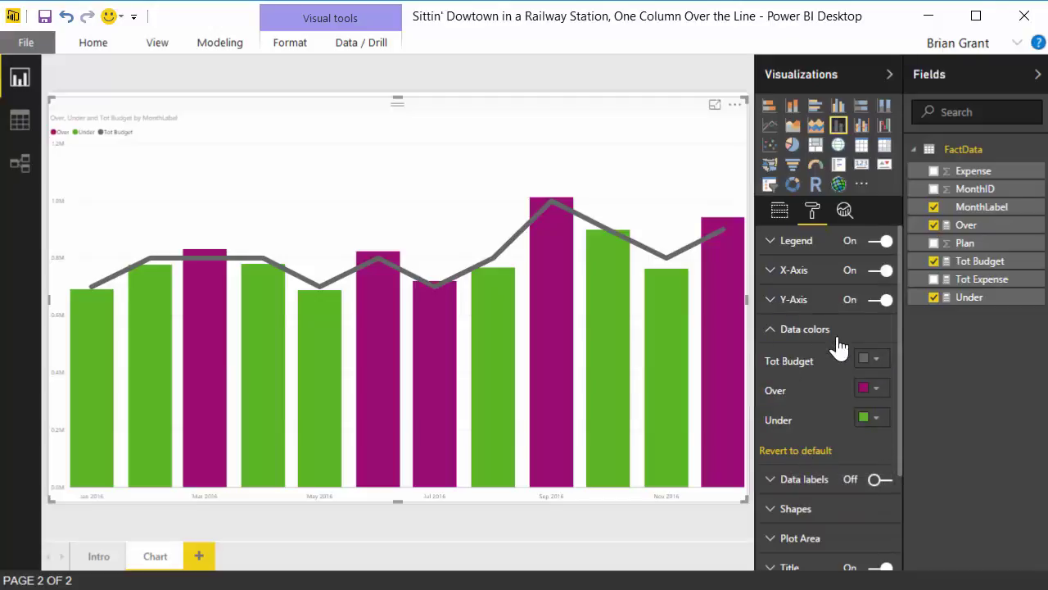
left_click(875, 419)
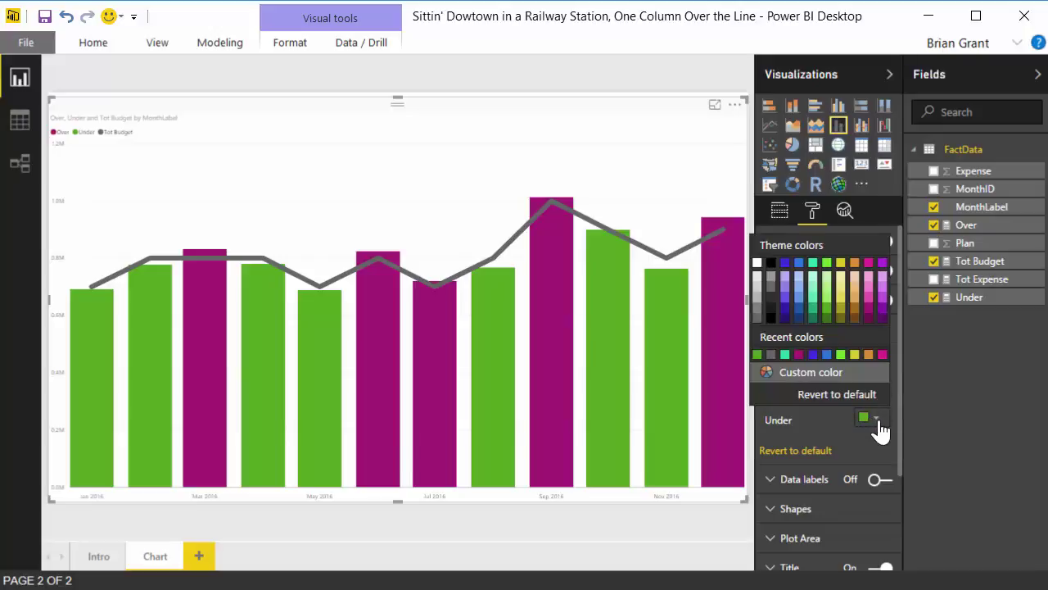
left_click(822, 370)
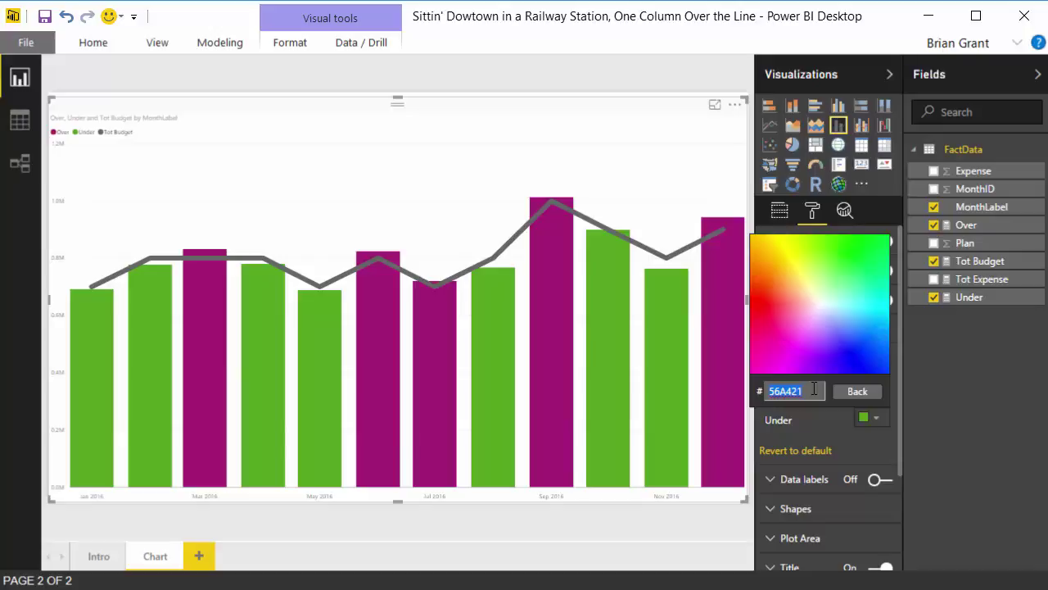
left_click(847, 394)
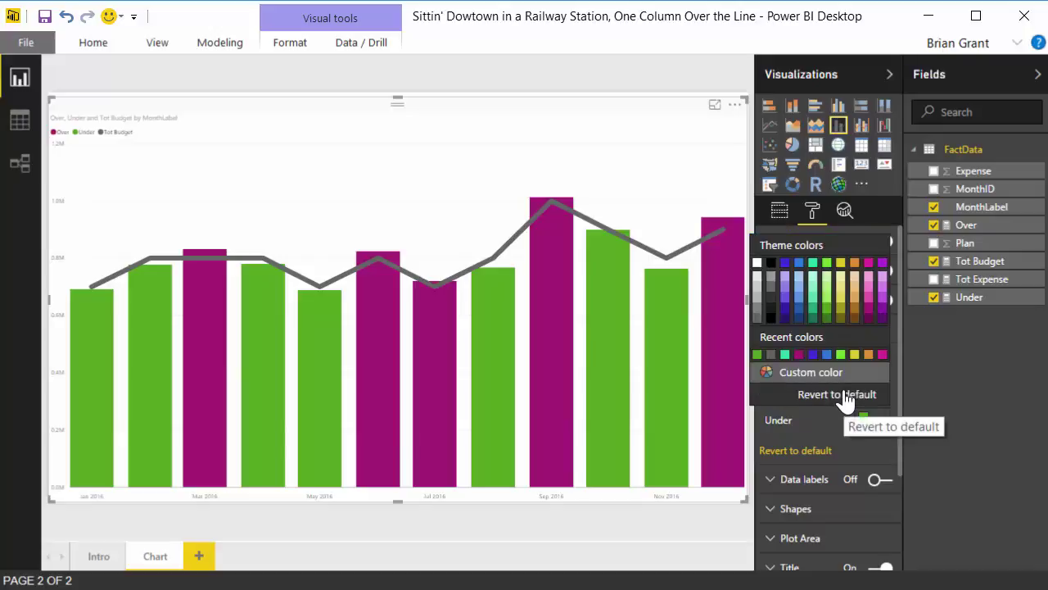
left_click(877, 421)
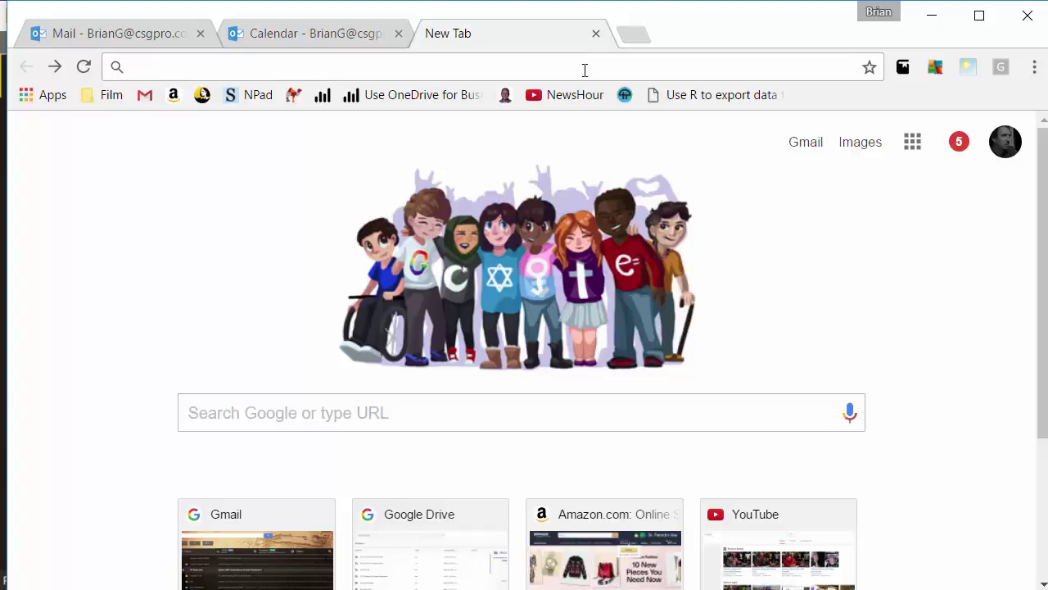
Search for kuler in a new Chrome tab to reach Adobe Color CC's colour wheel.
type("kuler")
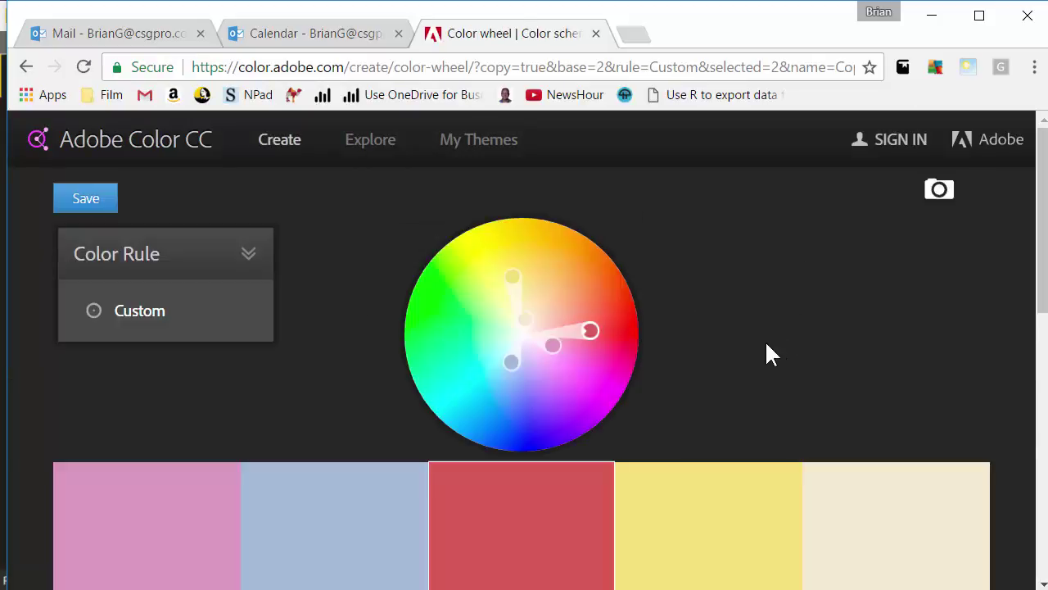
Replace the middle swatch's hex DB5E5A with the chart's green 56A421 in Adobe Color.
scroll(766, 344, "down", 1)
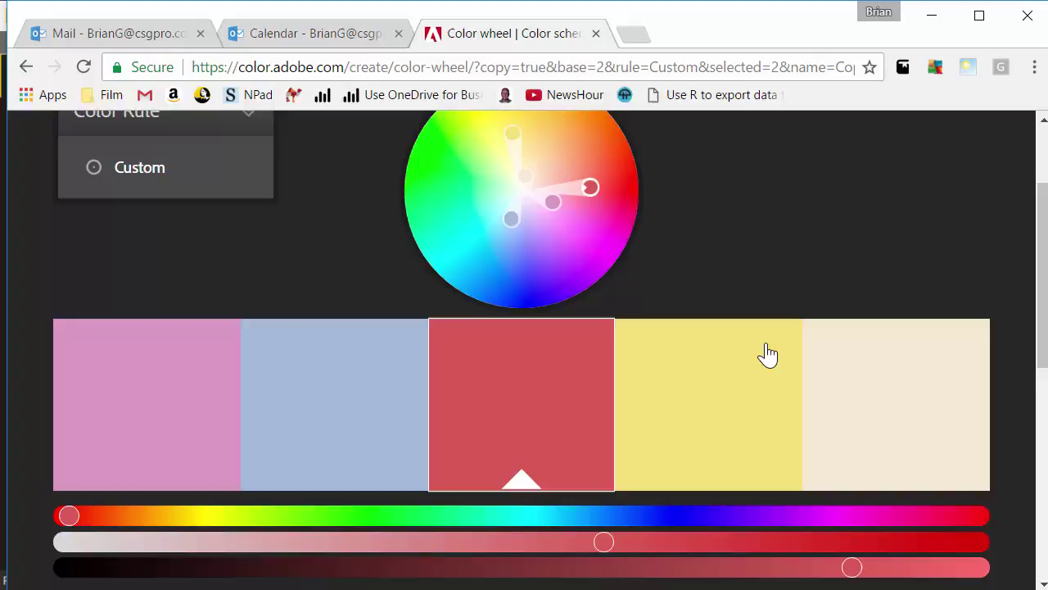
scroll(767, 354, "down", 3)
scroll(768, 354, "down", 2)
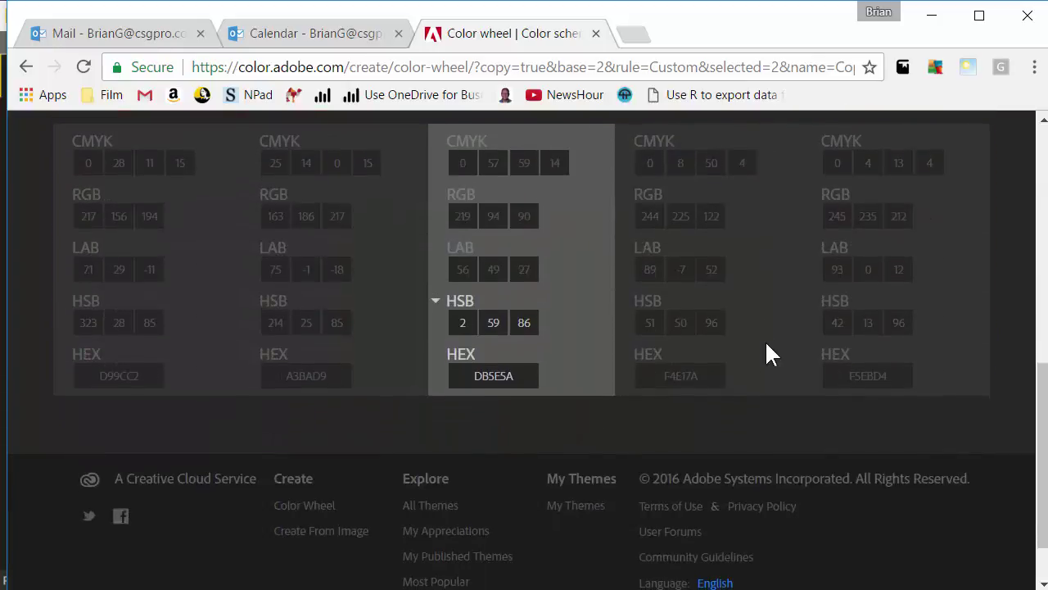
scroll(768, 353, "up", 1)
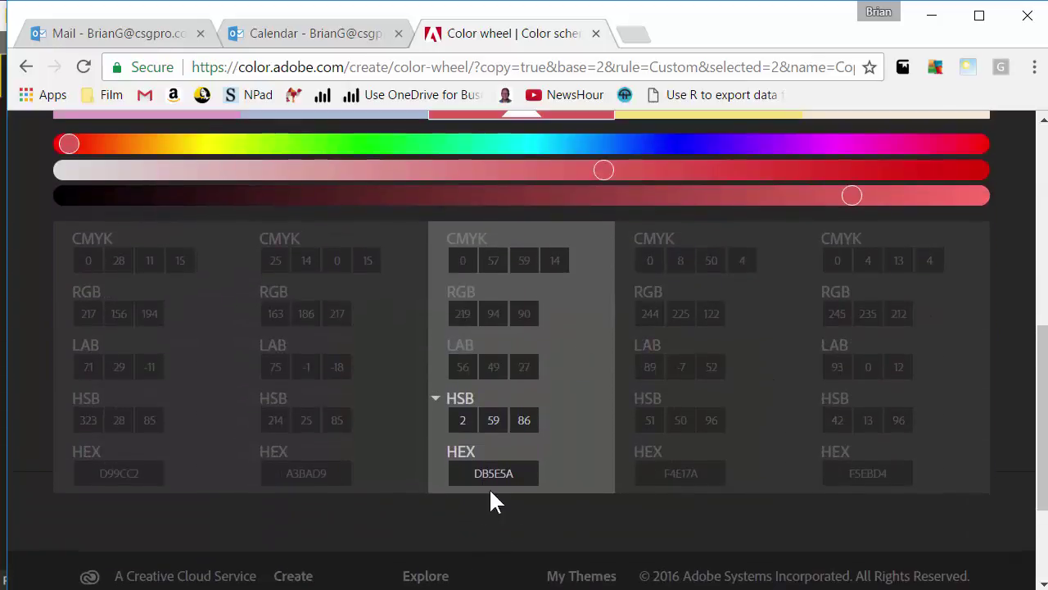
left_click(520, 481)
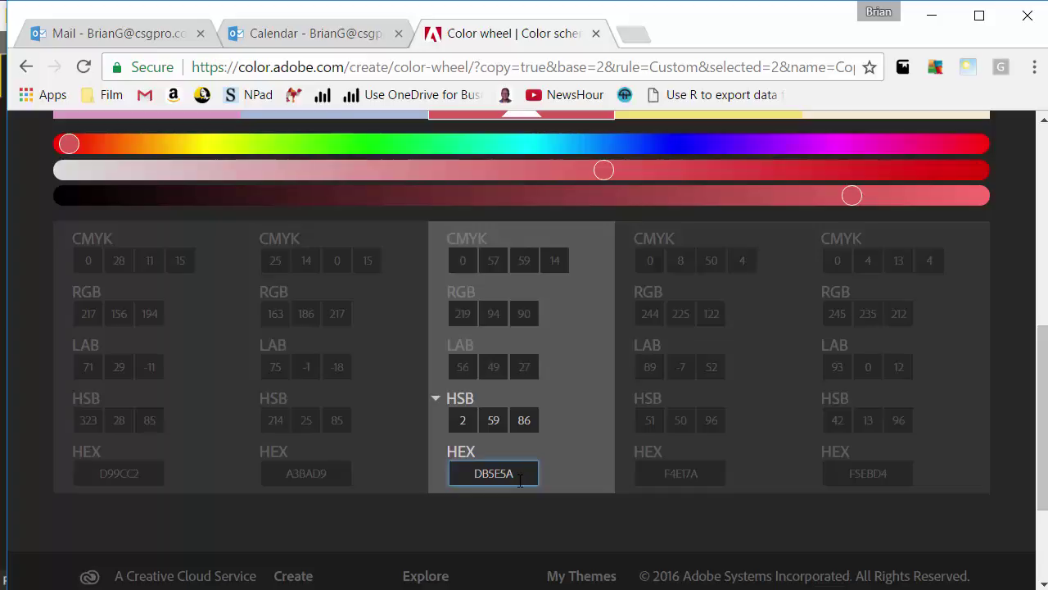
double_click(519, 481)
type("56A421")
key("Return")
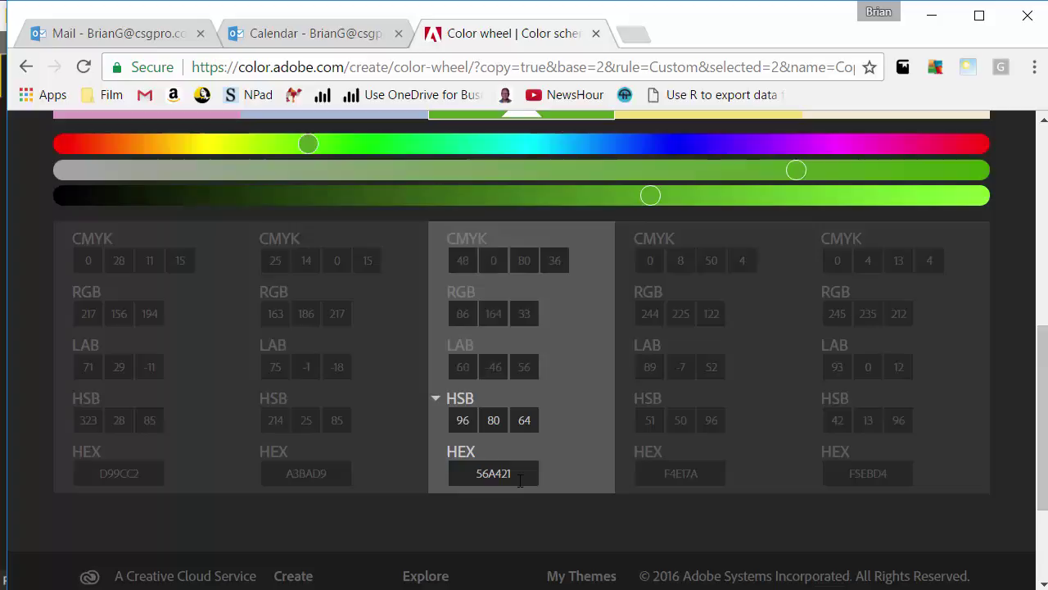
scroll(612, 312, "up", 2)
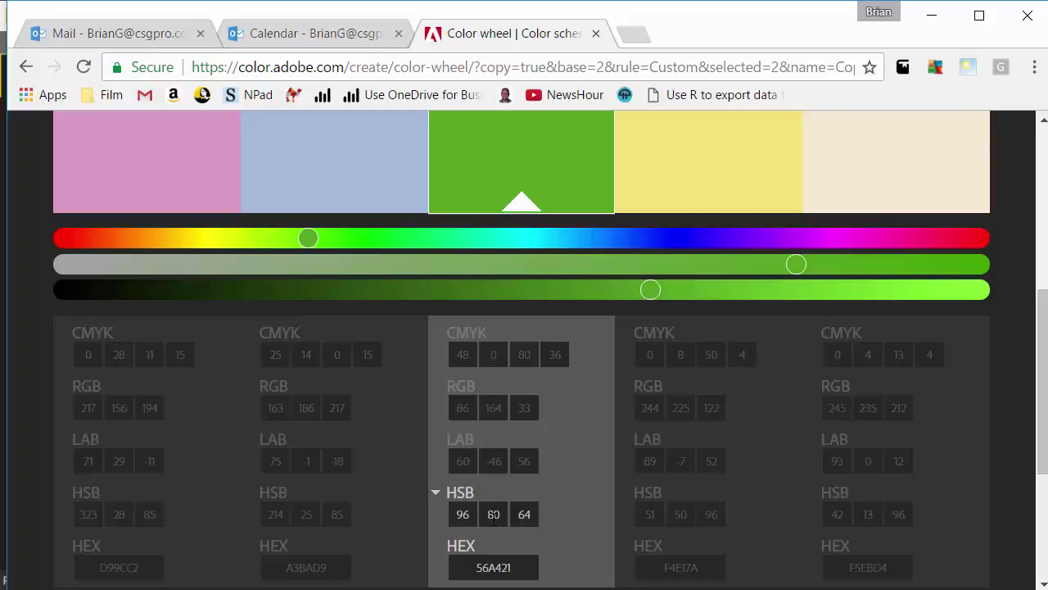
Set the middle swatch's hue to 3 for muted red A42821, select its hex, return to Power BI.
left_click(462, 516)
key("Down")
key("Down")
key("Down")
key("Down")
key("Down")
key("Down")
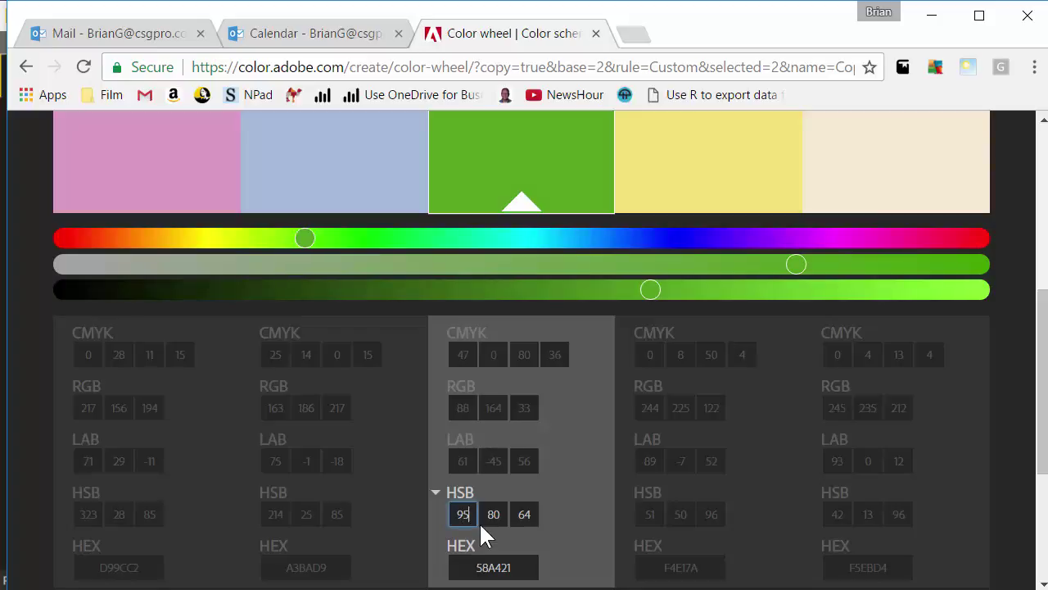
key("Down")
key("Down")
key("Down")
key("Down")
key("Down")
key("Down")
key("Down")
key("Down")
key("Down")
key("Down")
key("Down")
key("Down")
key("Down")
key("Down")
key("Down")
key("Down")
key("Down")
key("Down")
key("Down")
key("Down")
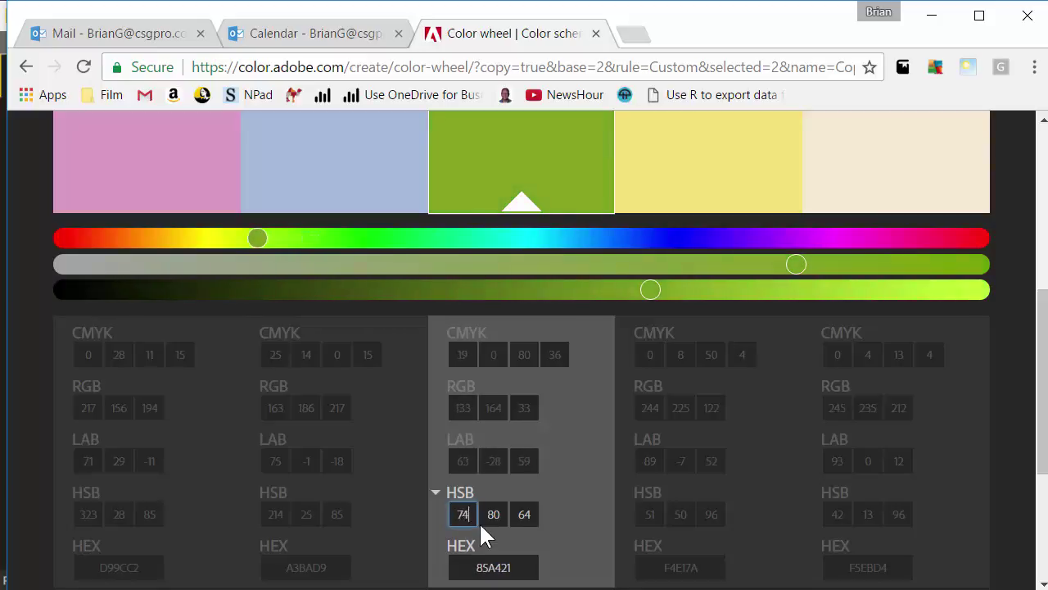
key("Down")
key("Down")
key("Down")
key("Down")
key("Down")
key("Down")
key("Down")
key("Down")
key("Down")
key("Down")
key("Down")
key("Down")
key("Down")
key("Down")
key("Down")
key("Down")
key("Down")
key("Down")
key("Down")
key("Down")
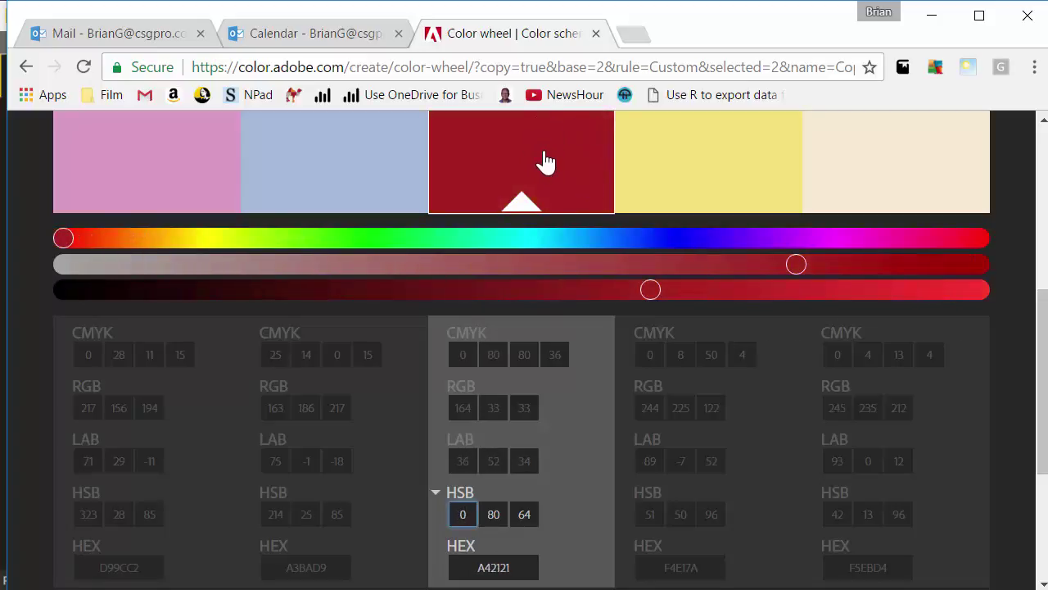
key("Up")
key("Up")
key("Up")
key("Up")
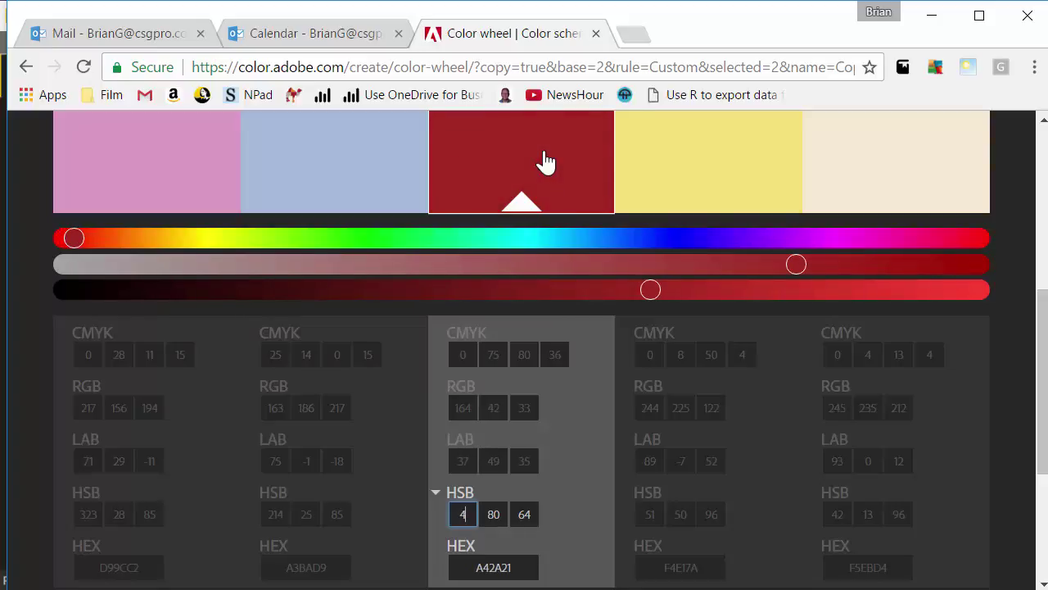
key("Down")
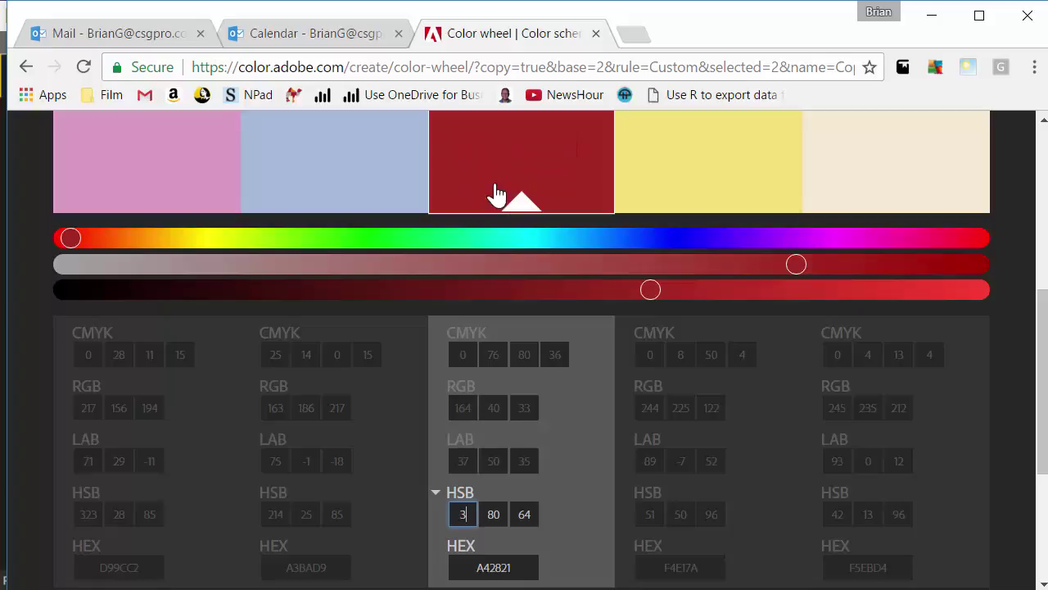
left_click(523, 567)
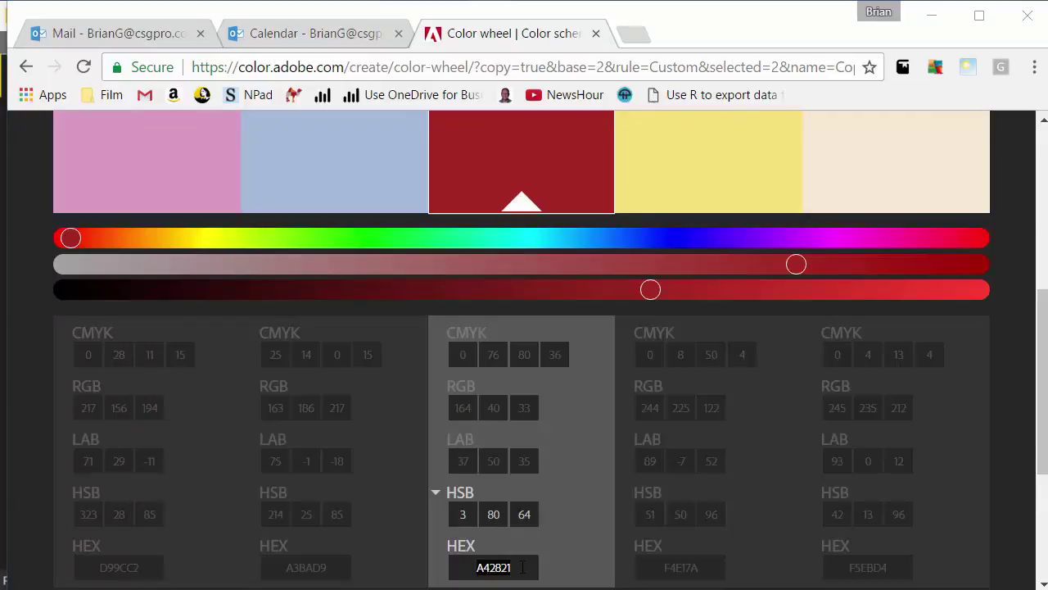
key("alt+Tab")
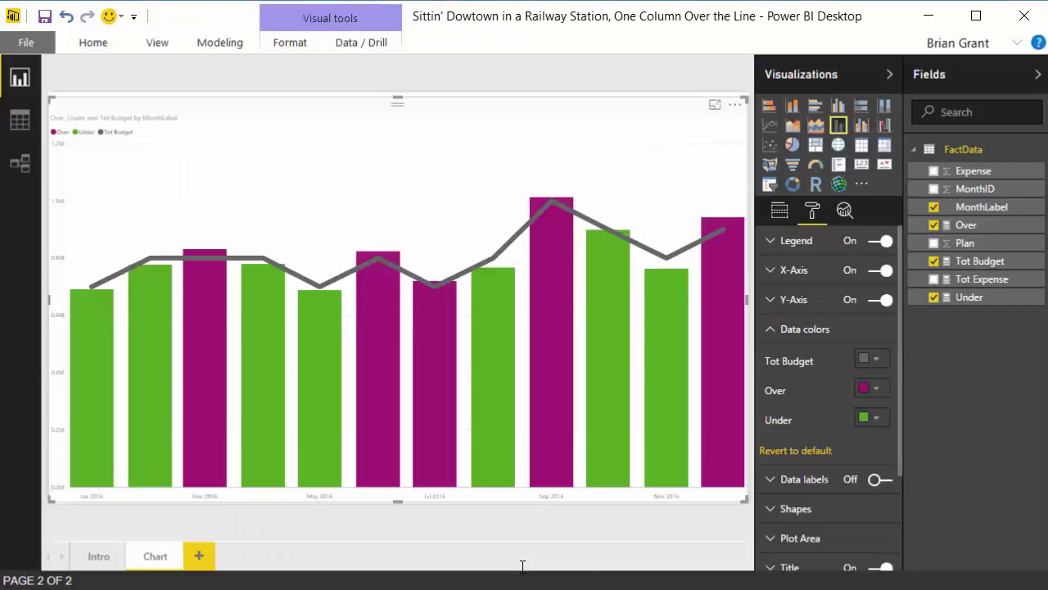
Give the Over series the custom colour A42821, then go back to Adobe Color.
left_click(878, 397)
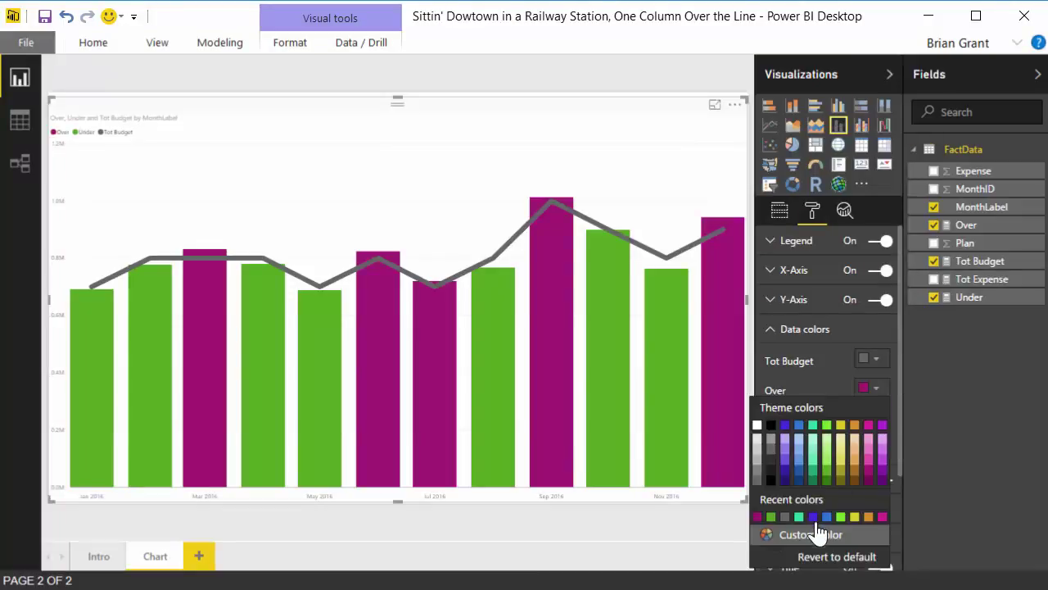
left_click(817, 542)
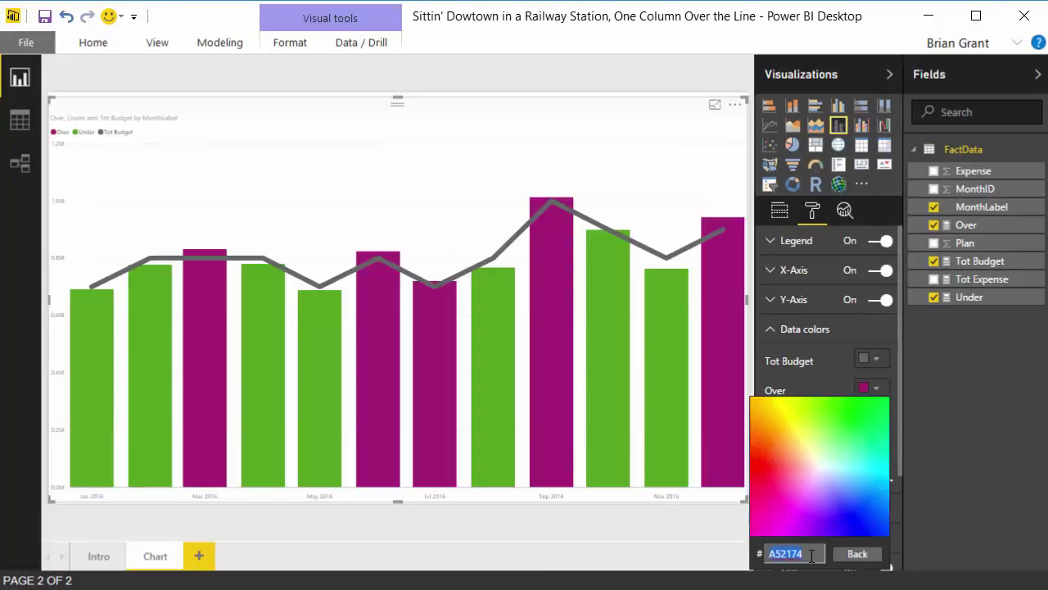
type("A42821")
left_click(861, 555)
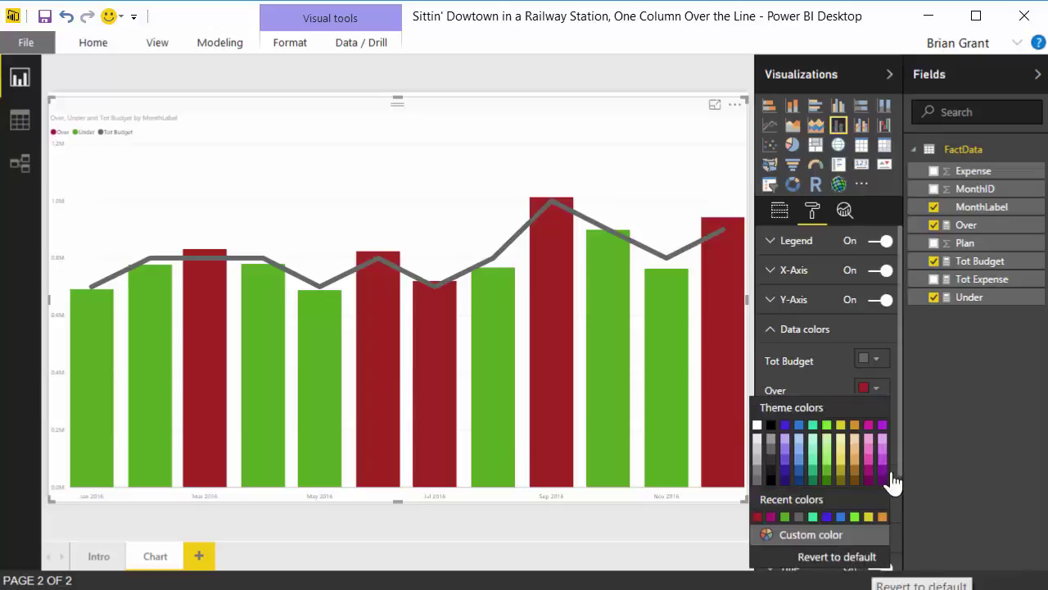
left_click(874, 390)
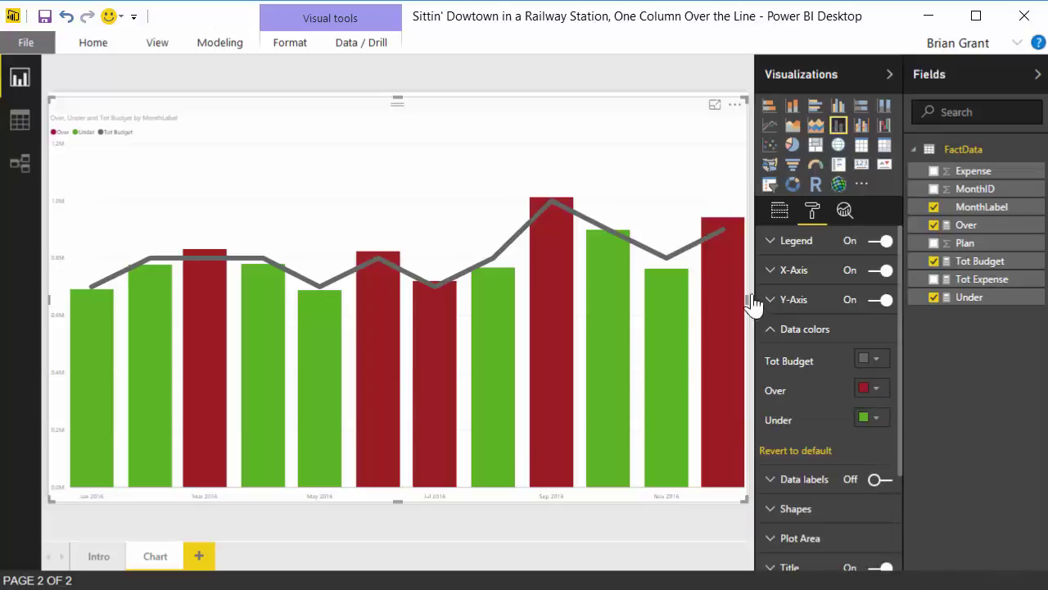
mouse_move(489, 297)
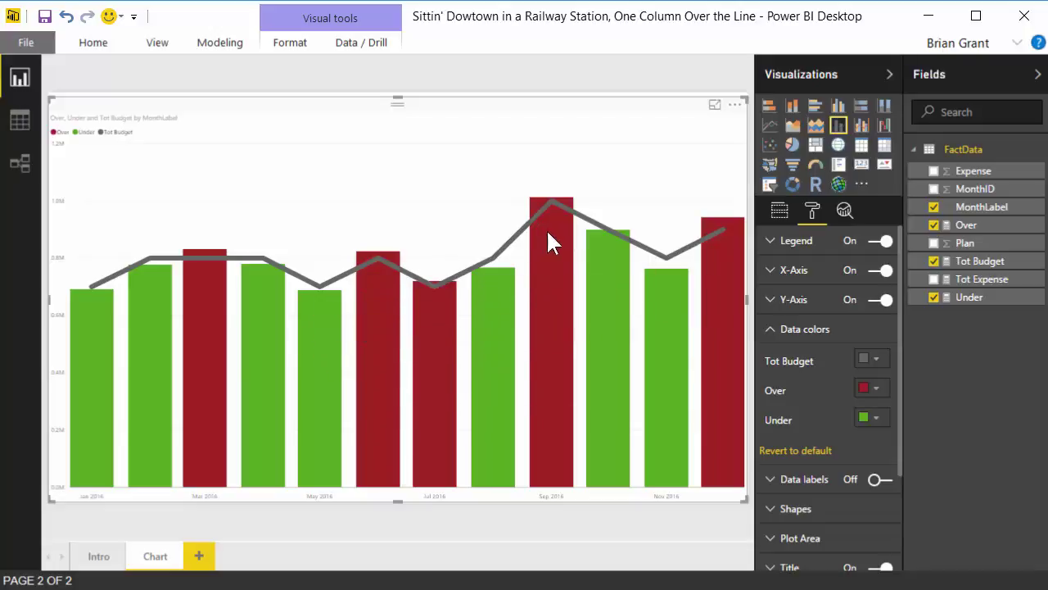
mouse_move(550, 214)
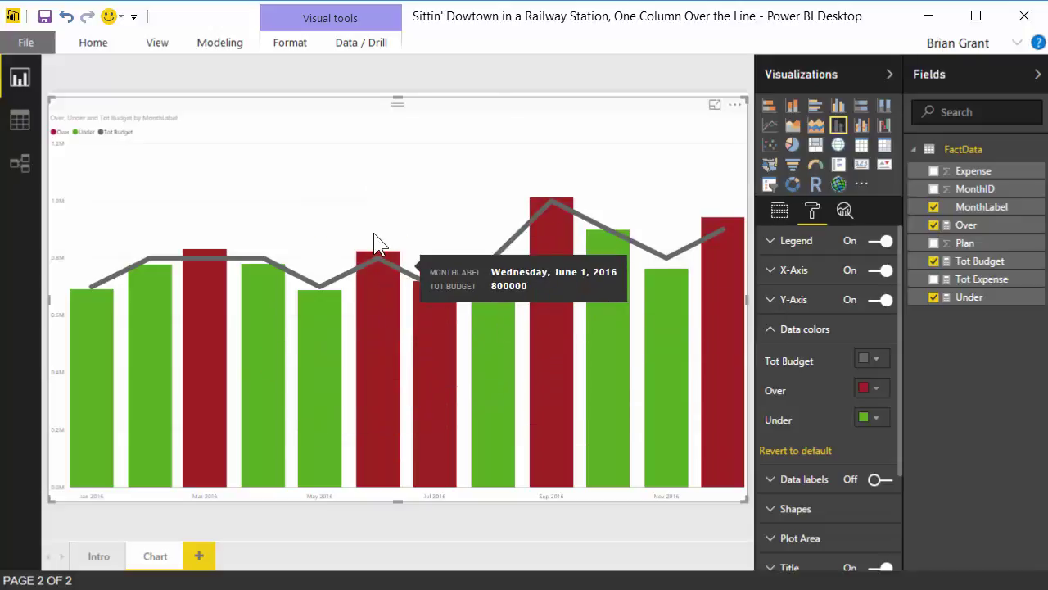
key("alt+Tab")
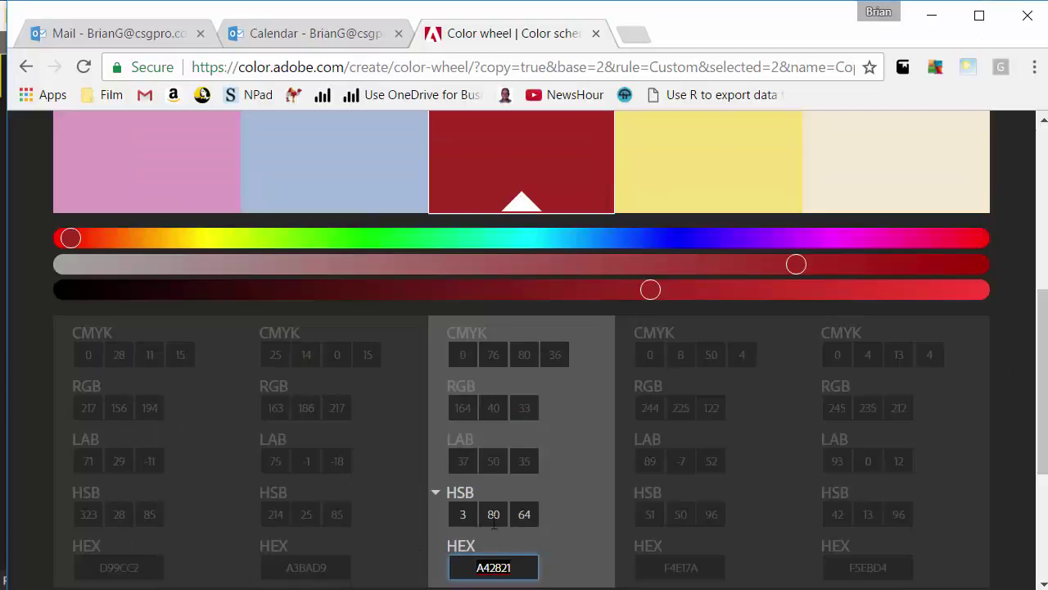
Lower the red swatch's saturation to 60 for softer red A44742 and select its hex.
left_click(493, 514)
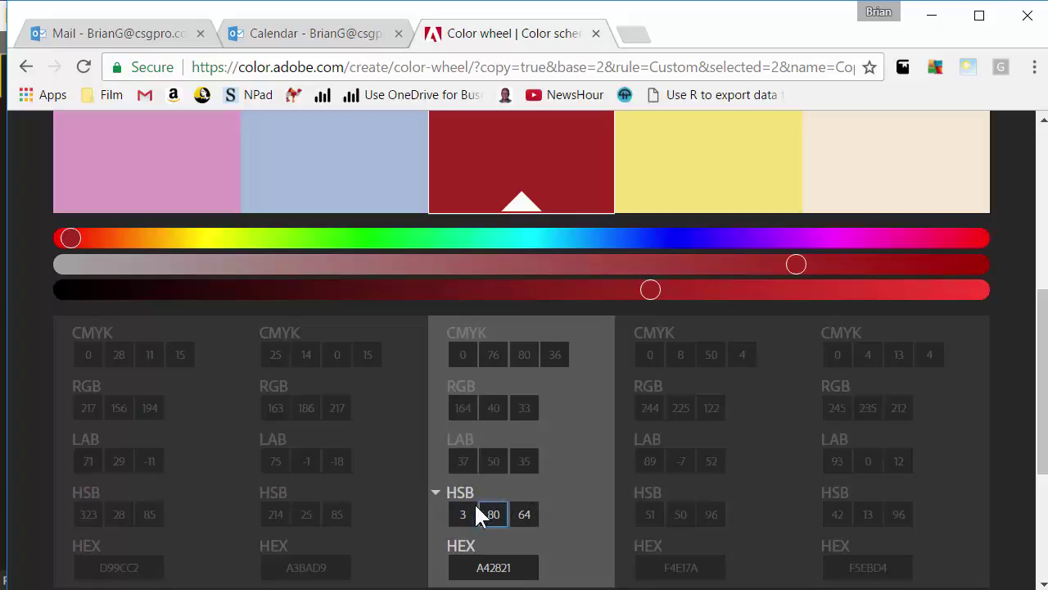
key("Down")
key("Down")
key("Down")
key("Down")
key("Down")
key("Down")
key("Down")
key("Down")
key("Down")
key("Down")
key("Down")
key("Down")
key("Down")
key("Down")
key("Down")
key("Down")
key("Down")
key("Down")
key("Down")
key("Down")
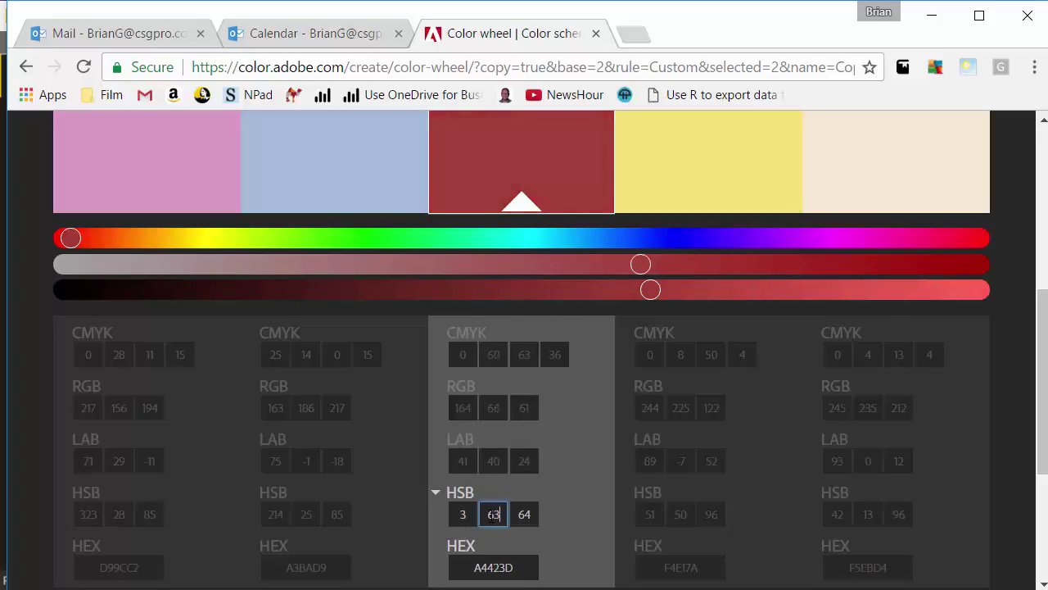
left_click(516, 563)
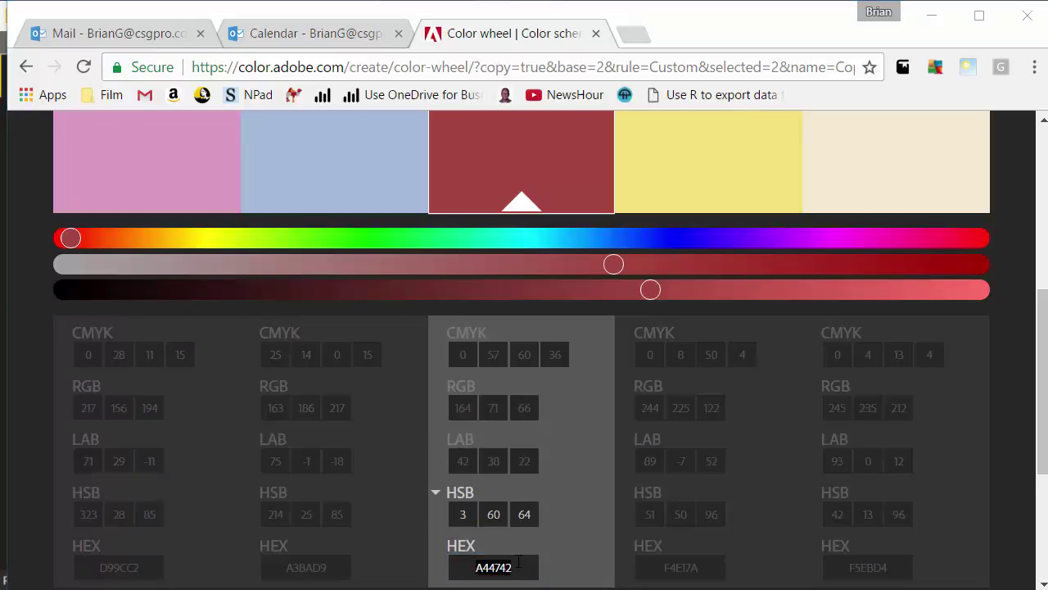
Change the Over series colour in Data colors to the custom hex A44742.
key("alt+Tab")
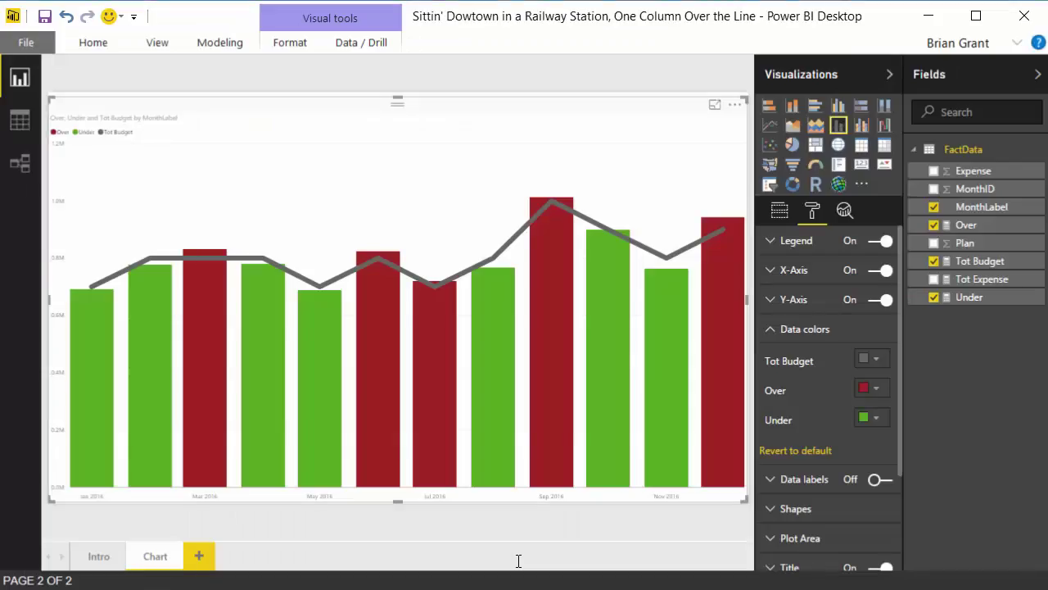
left_click(872, 393)
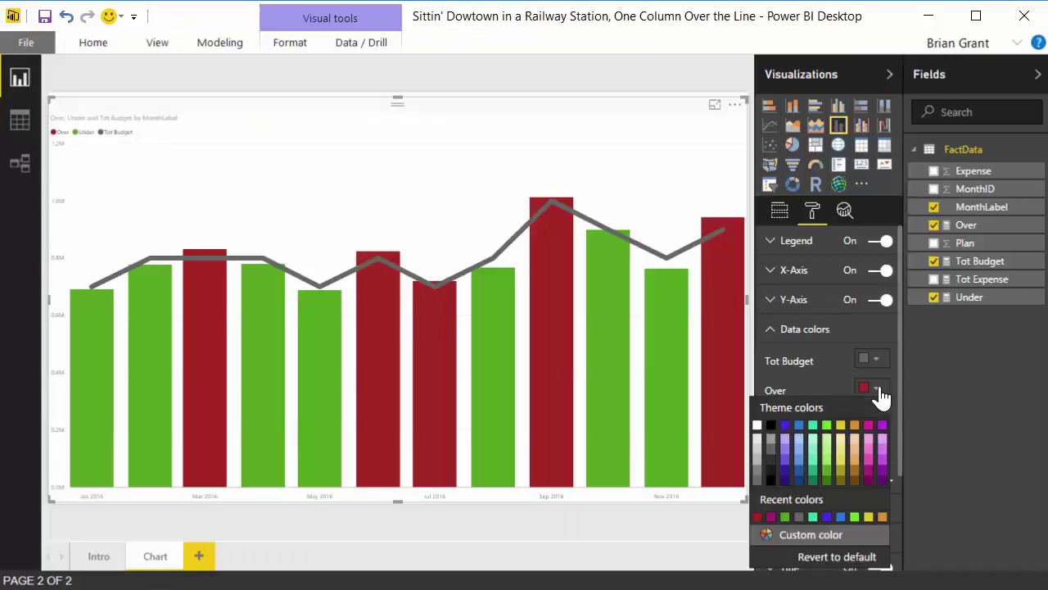
left_click(798, 536)
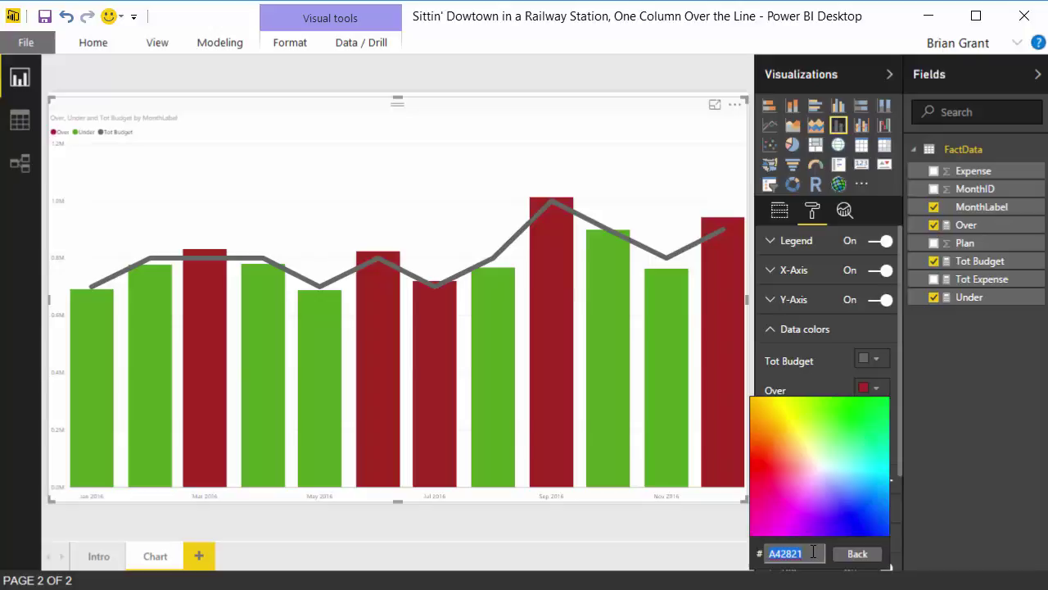
type("A44742")
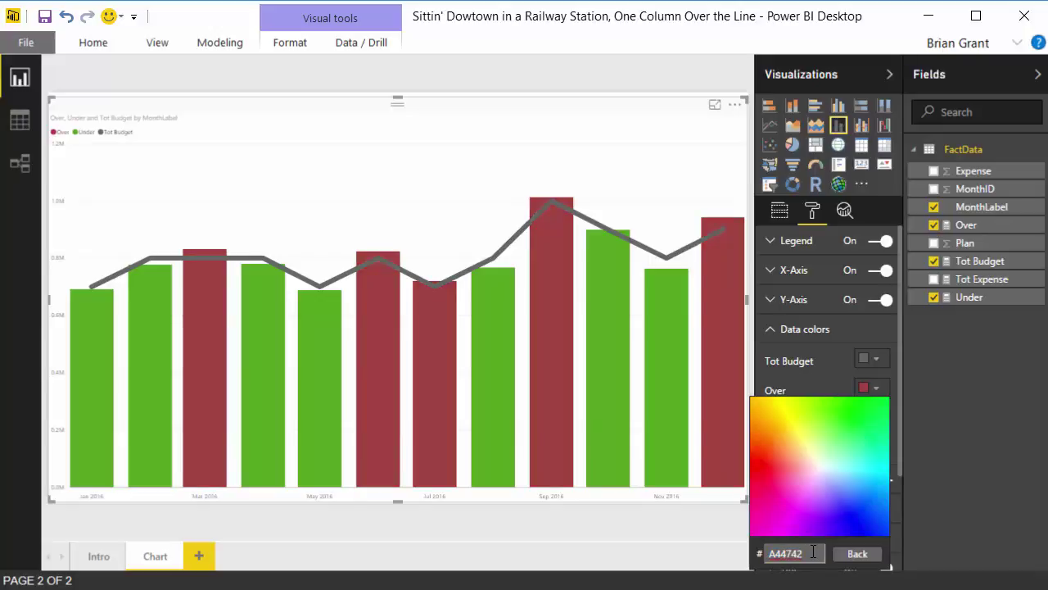
left_click(856, 554)
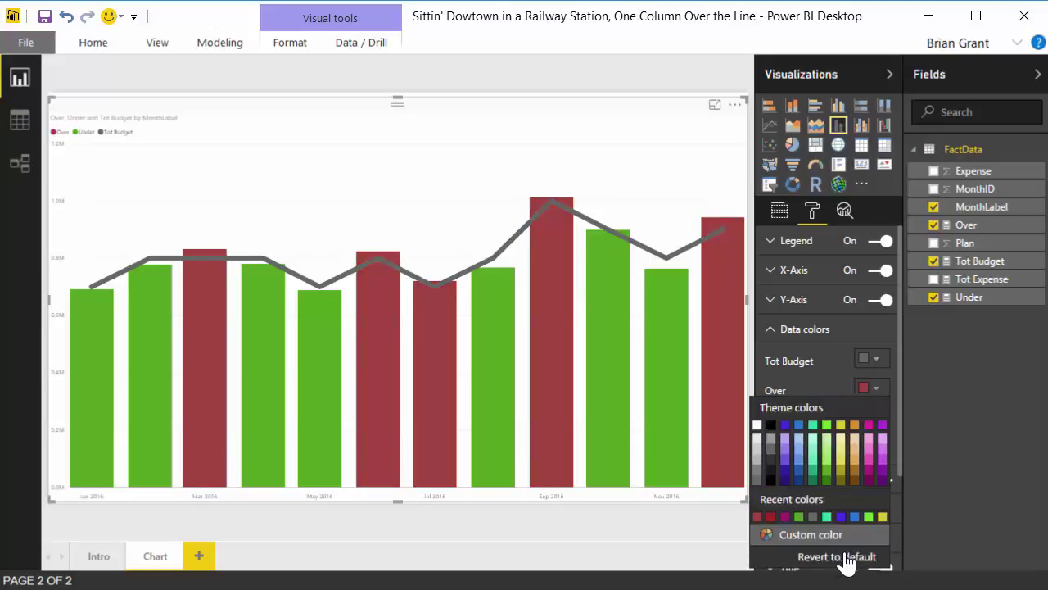
left_click(875, 392)
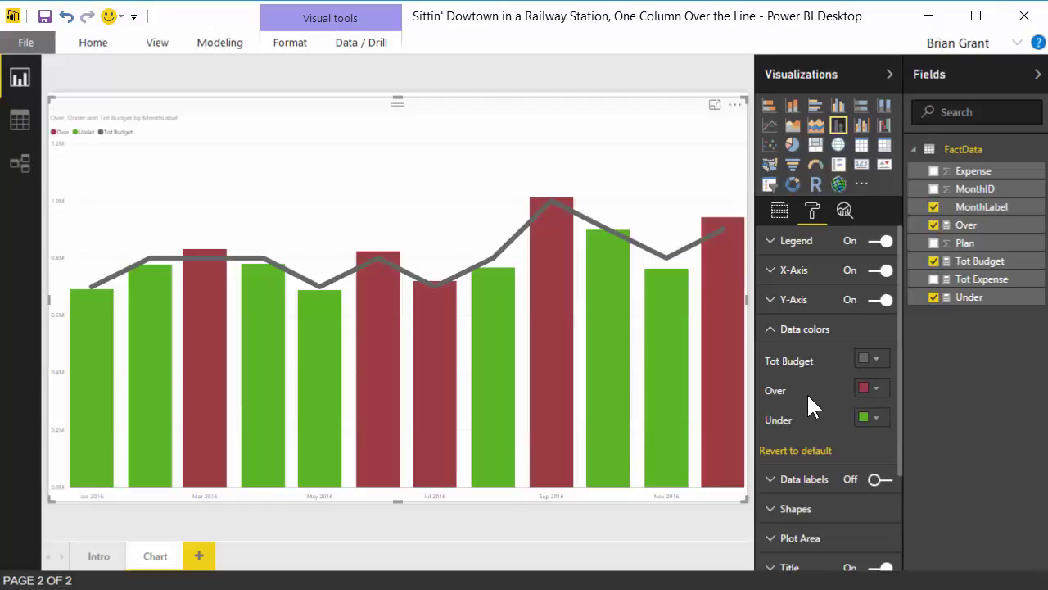
key("alt+Tab")
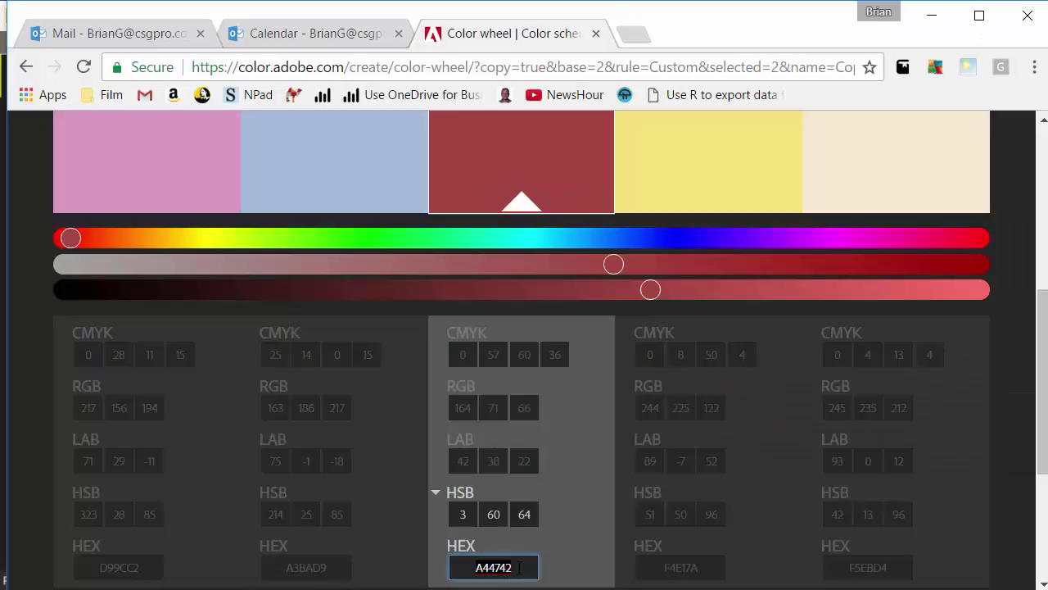
key("alt+Tab")
key("alt+Tab")
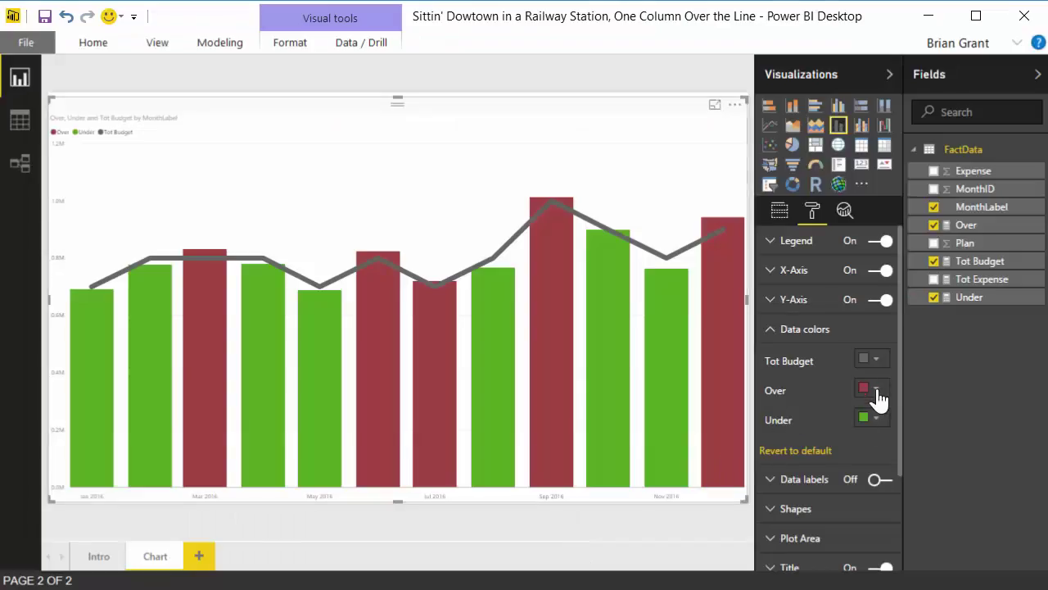
left_click(878, 399)
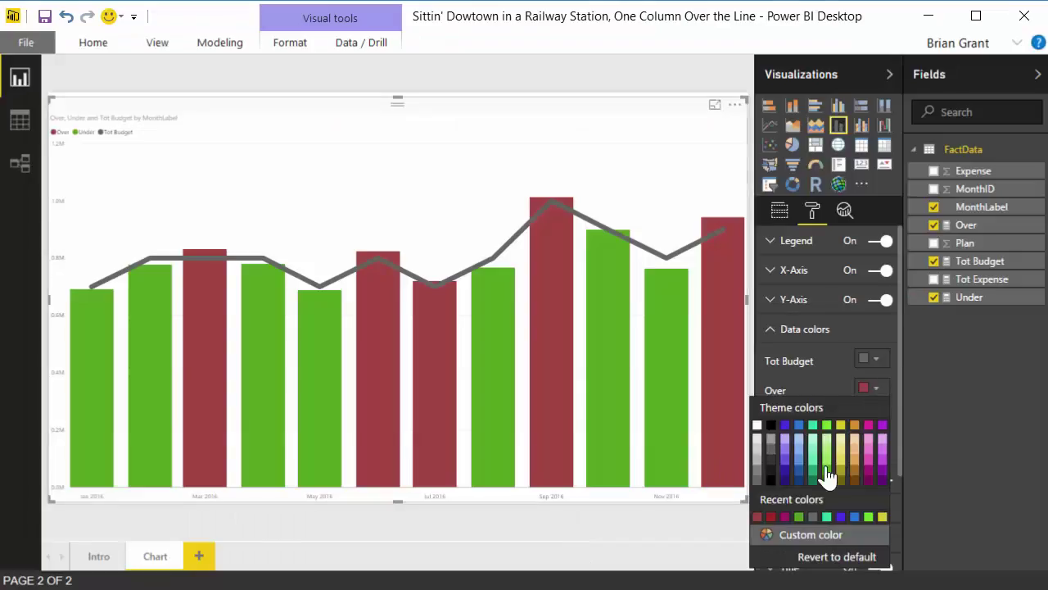
left_click(837, 535)
double_click(817, 554)
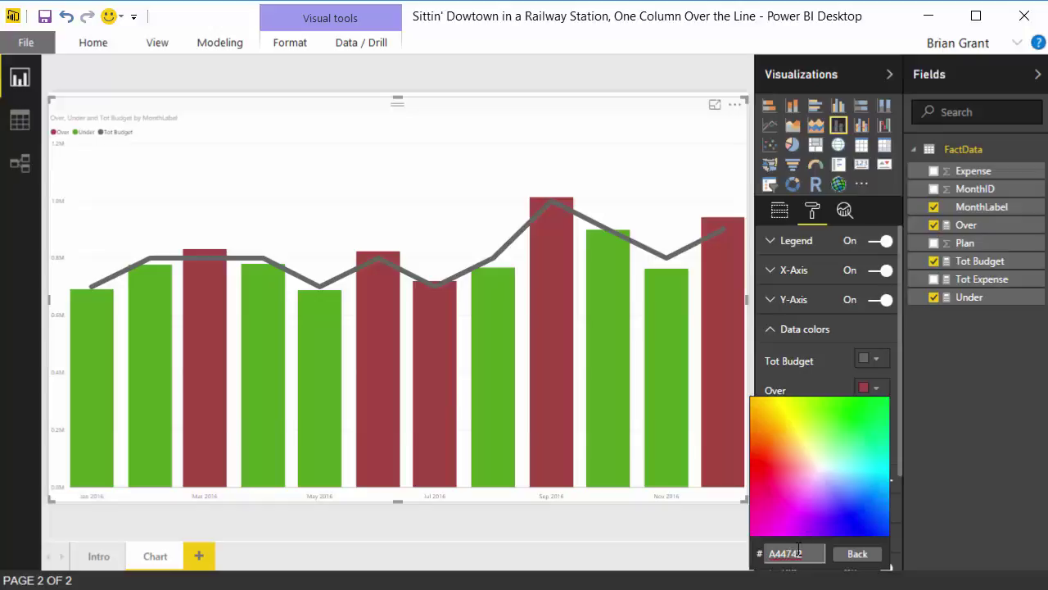
key("BackSpace")
type("2")
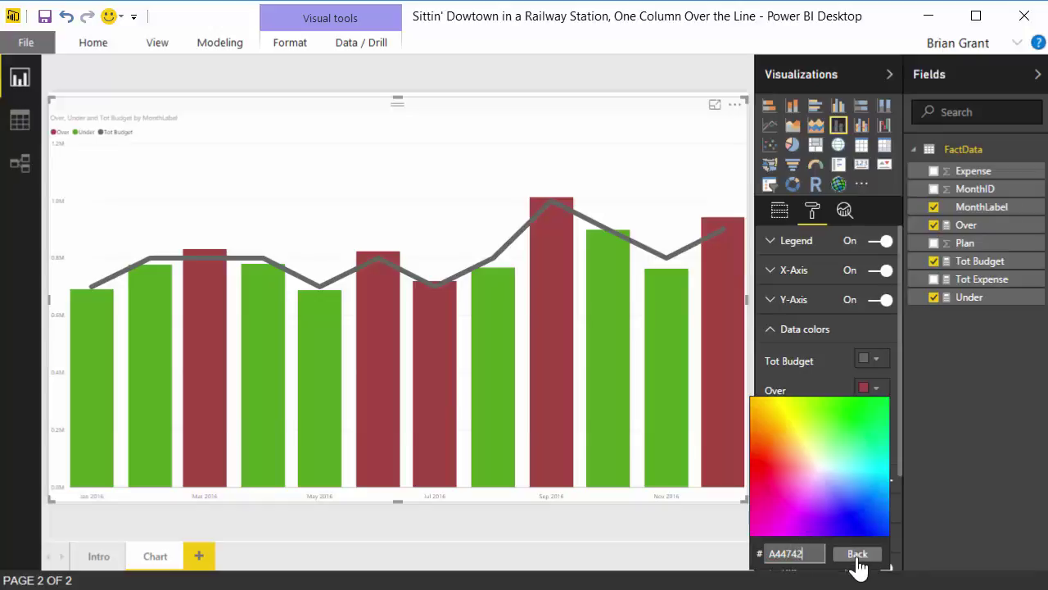
left_click(857, 557)
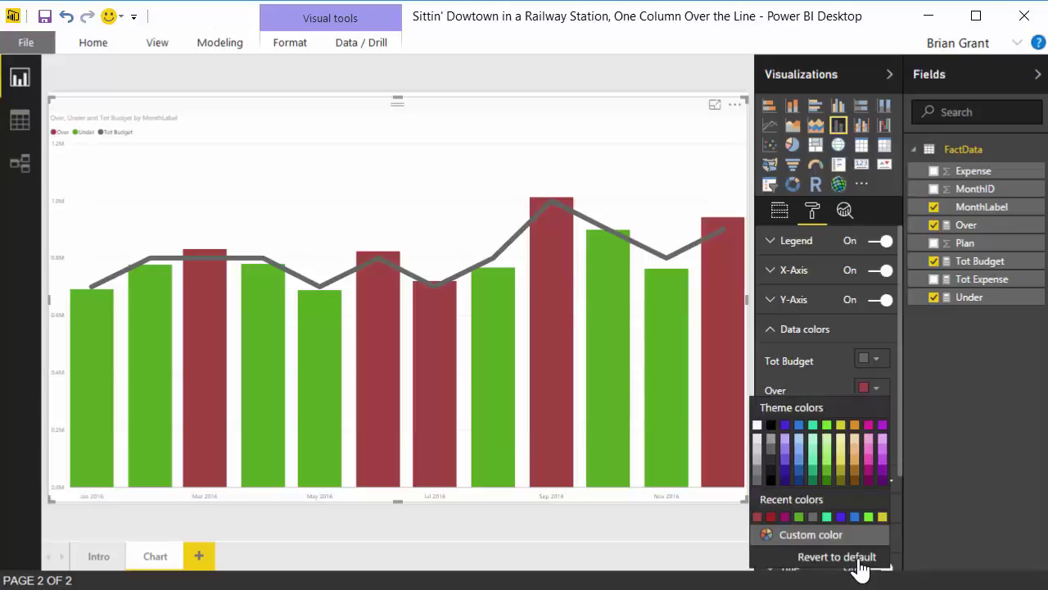
left_click(878, 390)
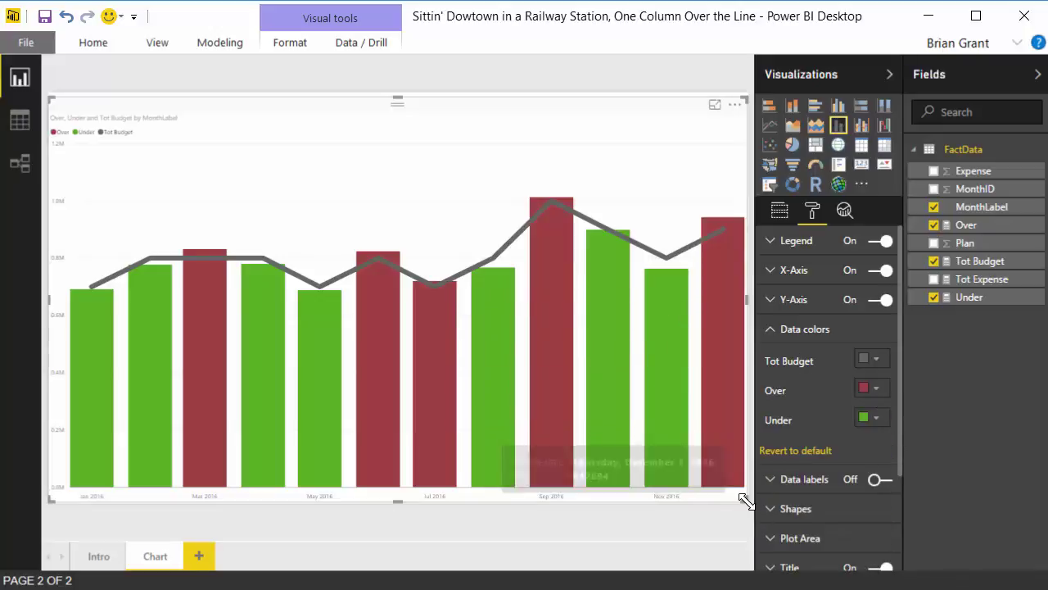
Resize the chart smaller from both corners so it sits nearer the page centre.
left_click_drag(746, 501, 561, 368)
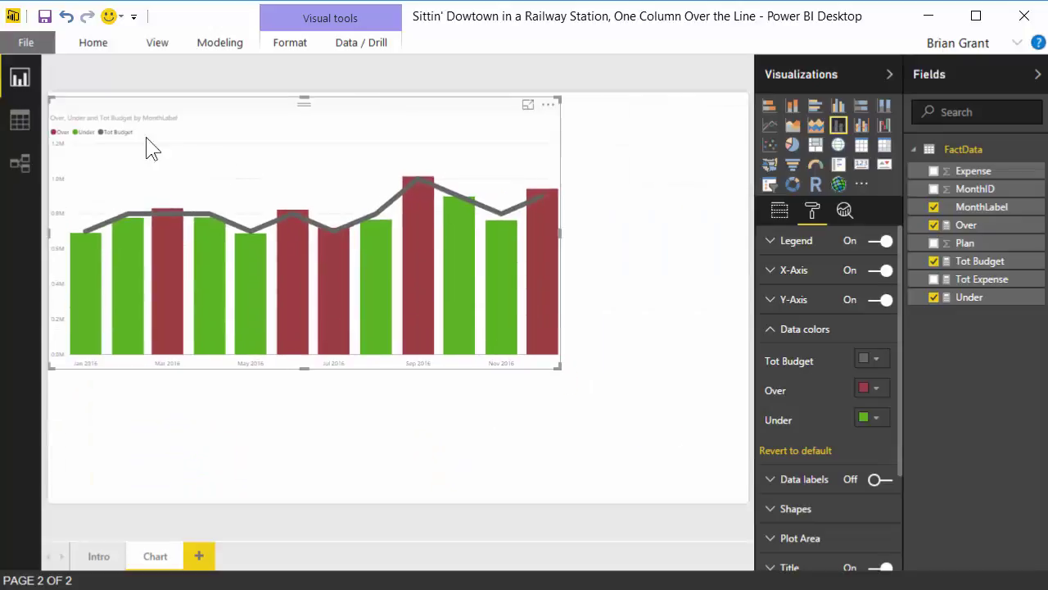
left_click_drag(50, 96, 102, 113)
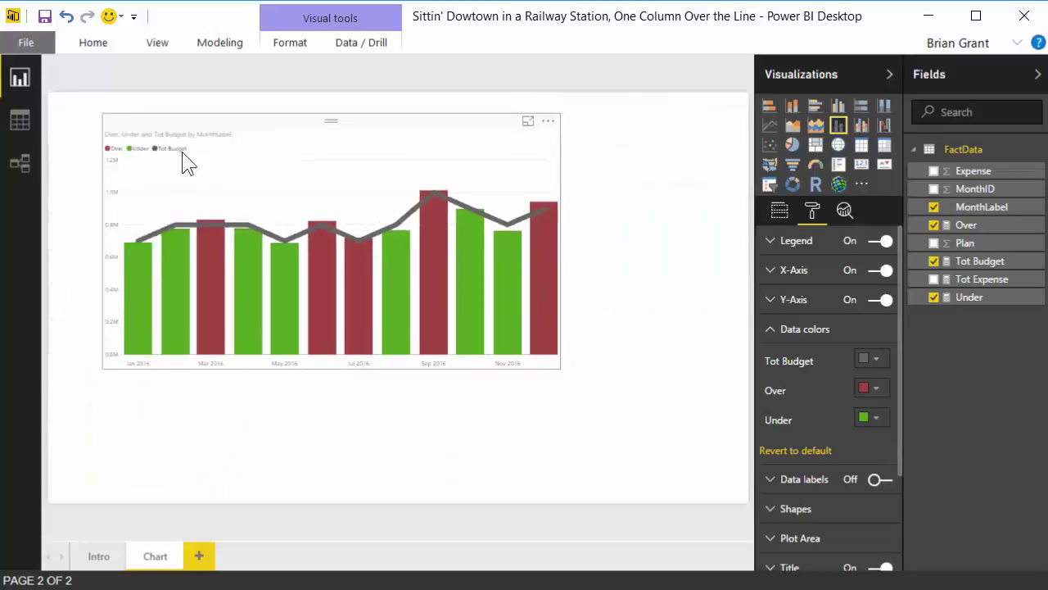
left_click_drag(187, 162, 208, 165)
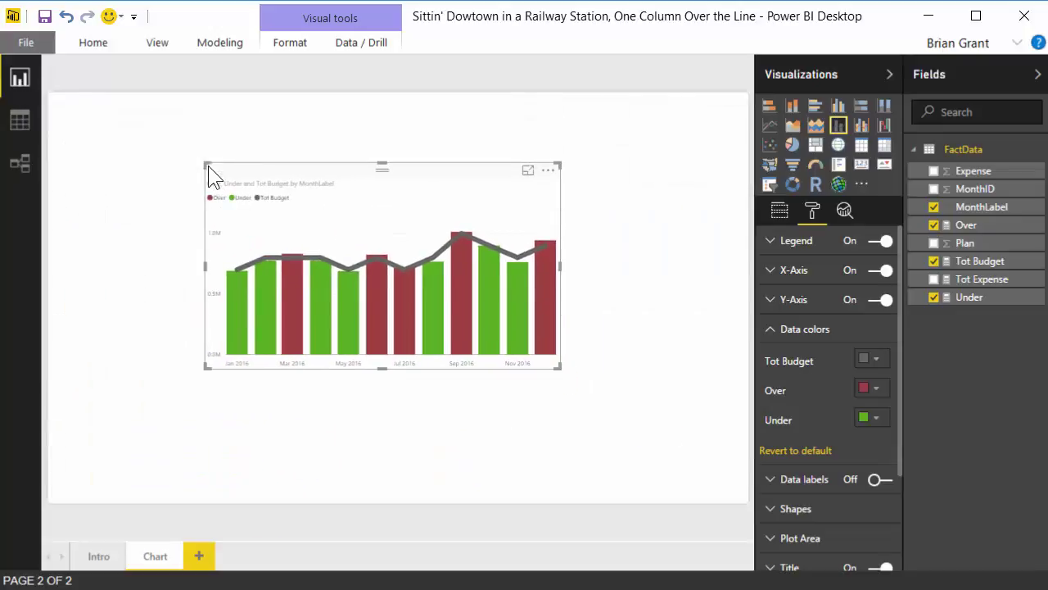
Set the legend text size to 16.
left_click(795, 241)
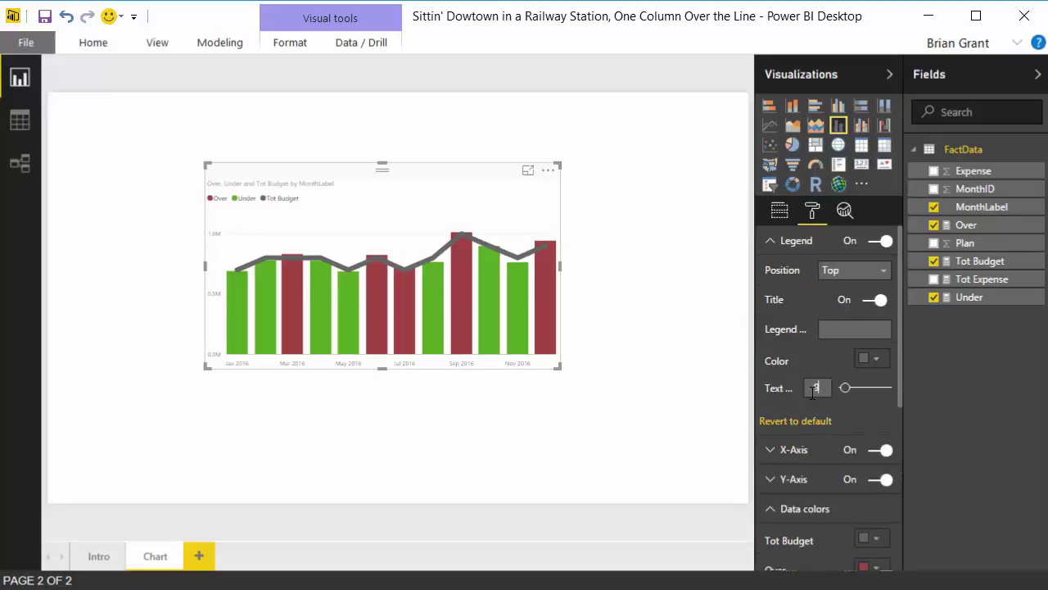
type("16")
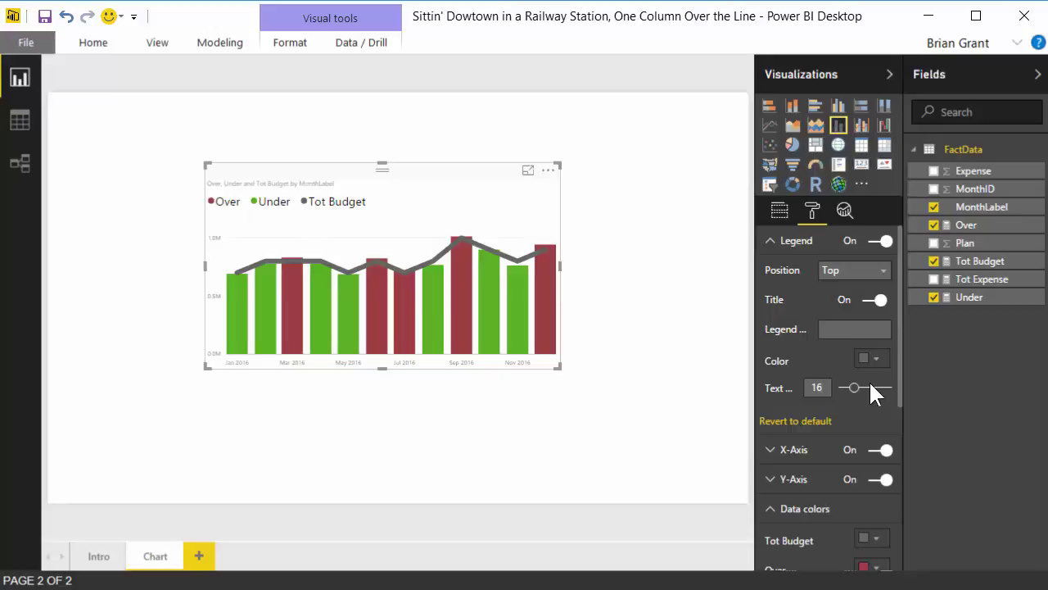
scroll(831, 479, "down", 3)
scroll(832, 479, "up", 5)
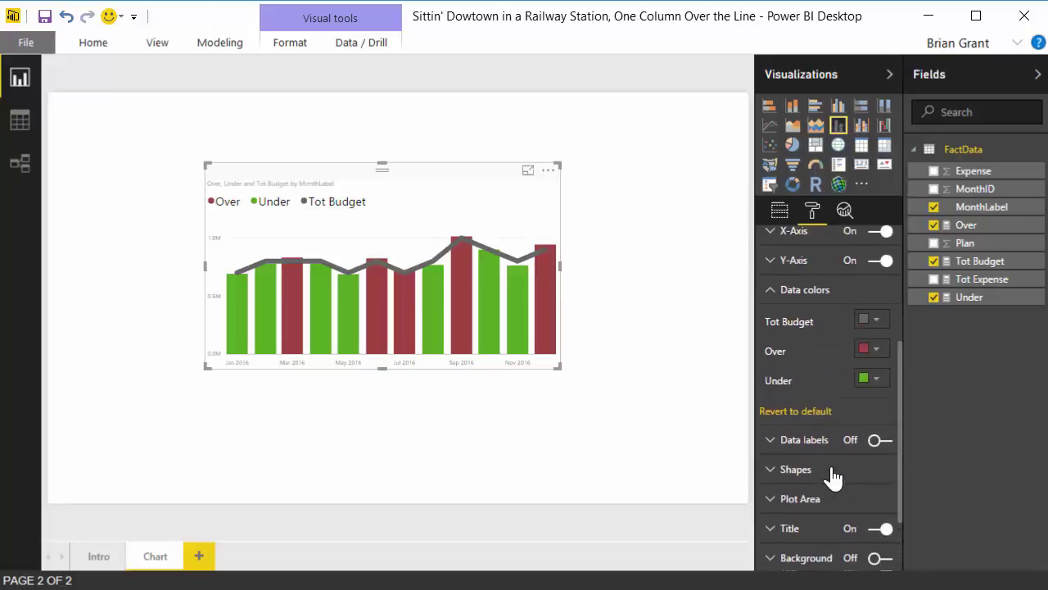
scroll(831, 478, "up", 1)
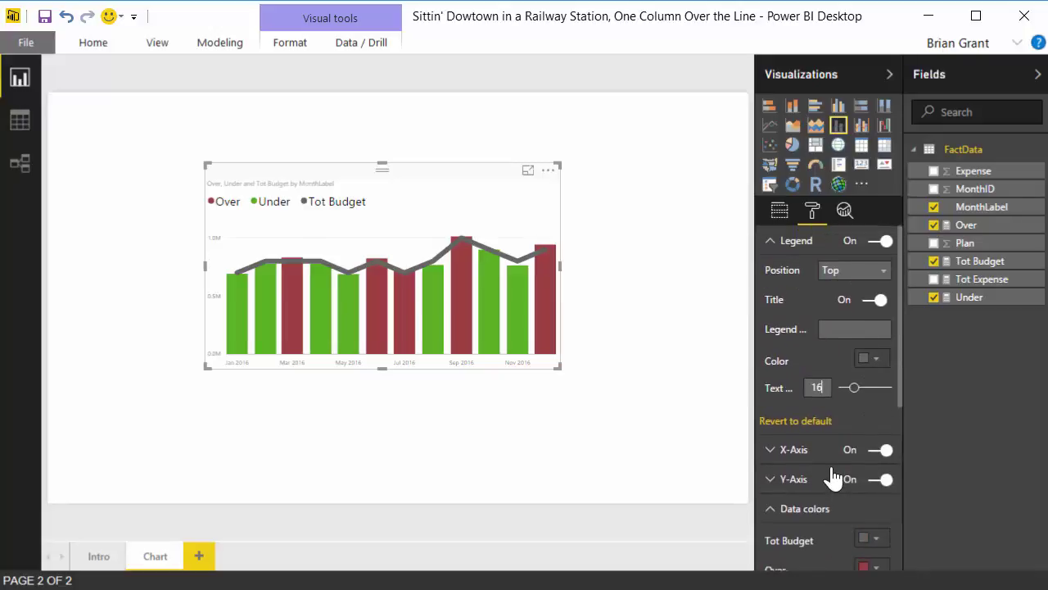
Collapse the Legend and Data colors sections and turn the chart title off.
left_click(771, 245)
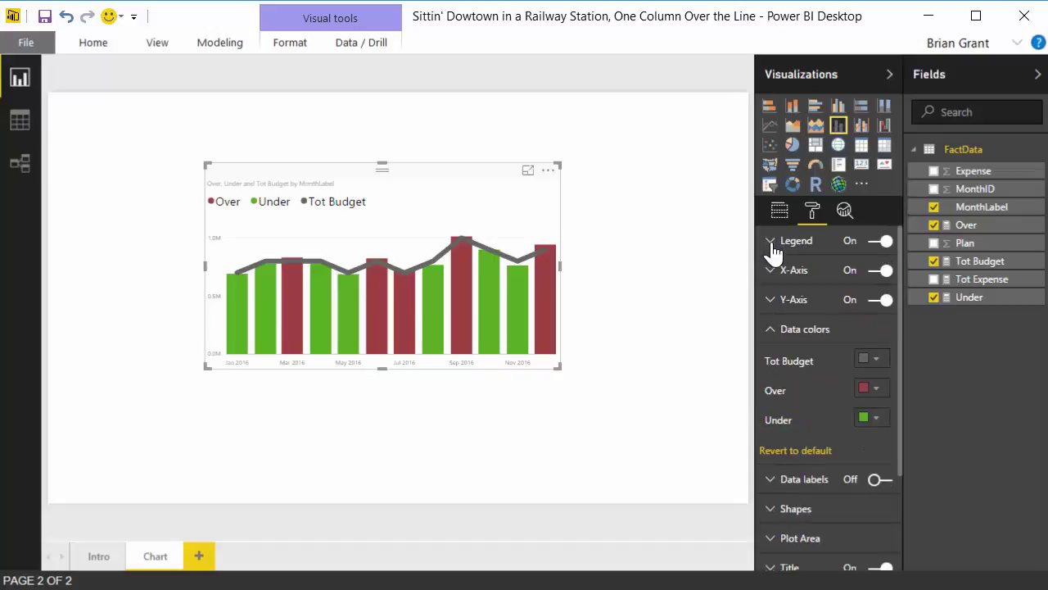
left_click(770, 332)
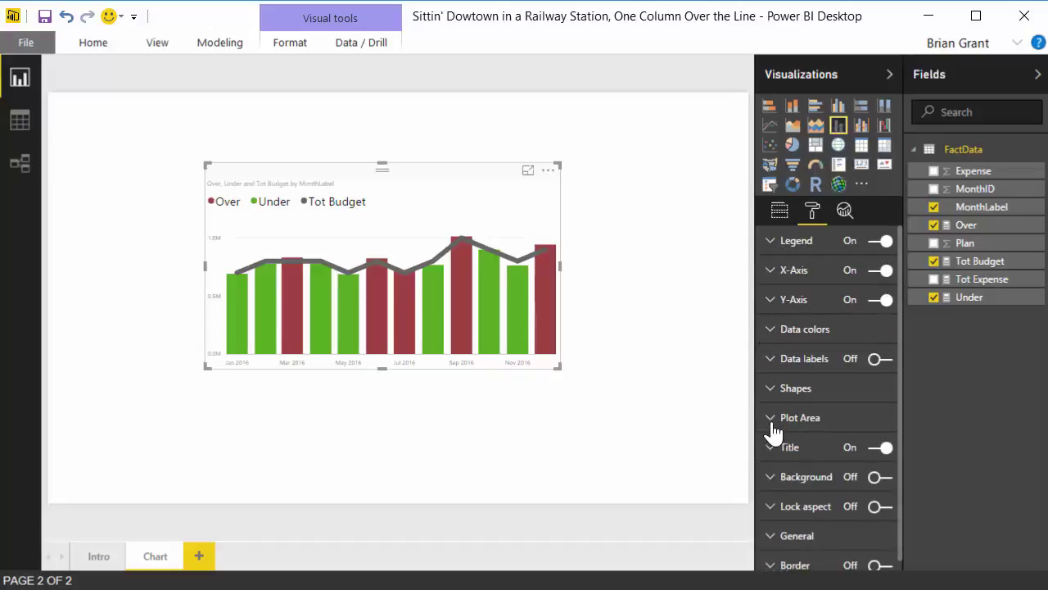
left_click(889, 452)
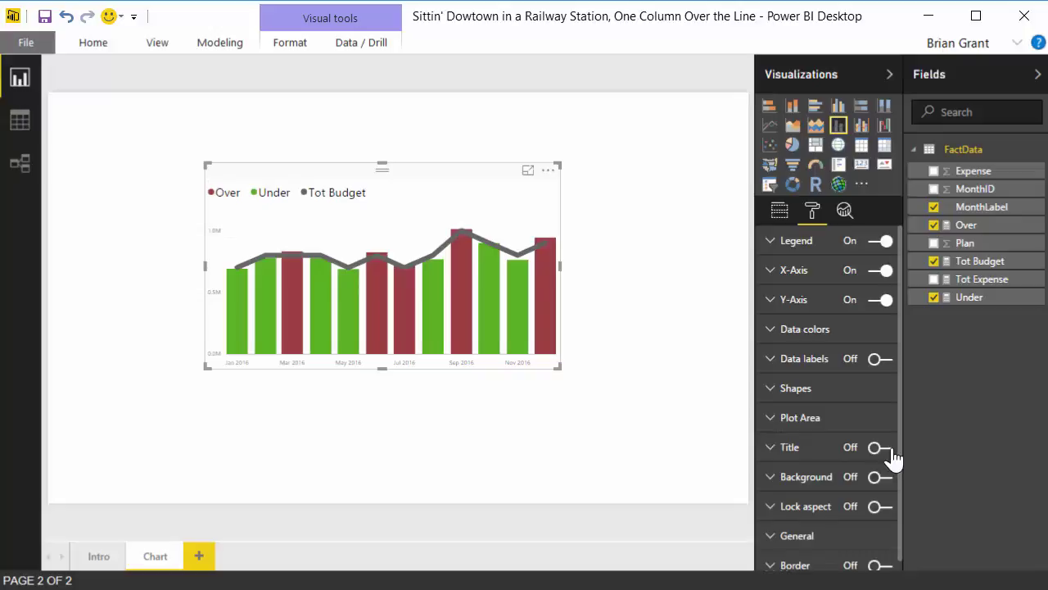
Set the legend position to Top Center and deselect the chart.
left_click(796, 247)
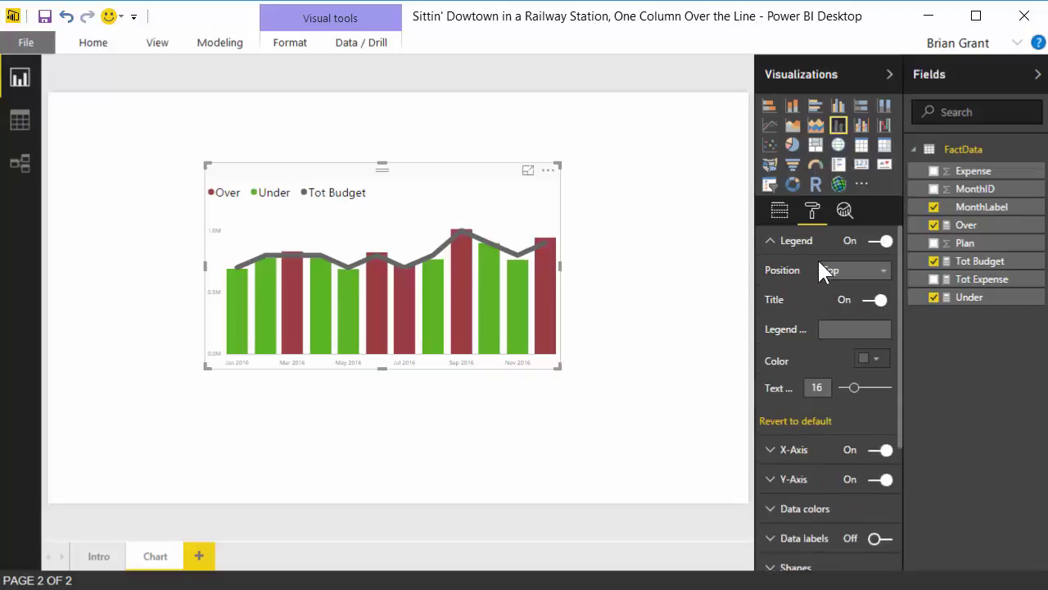
left_click(829, 271)
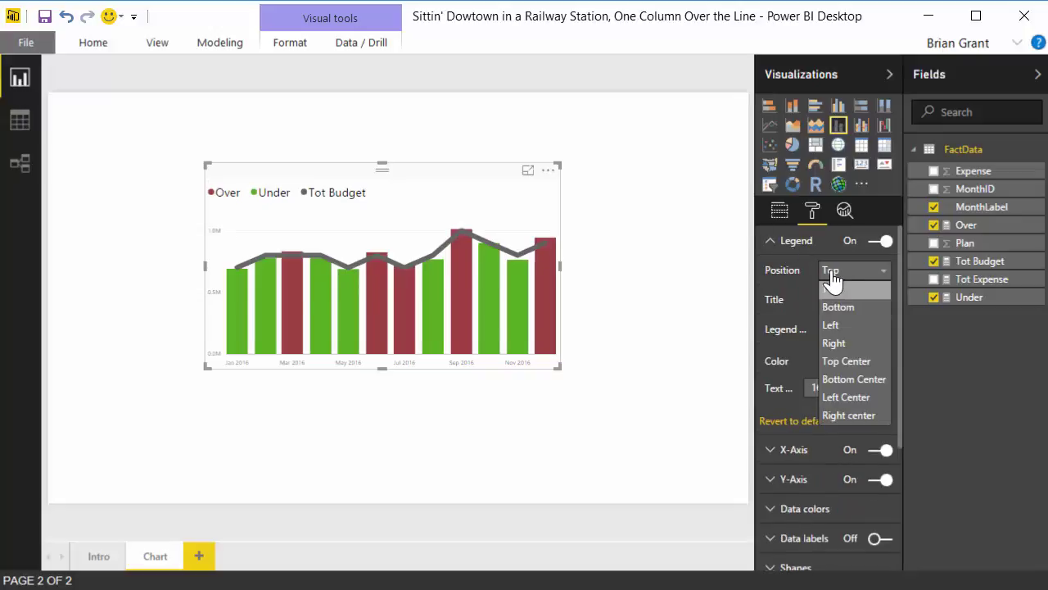
left_click(855, 362)
left_click(610, 285)
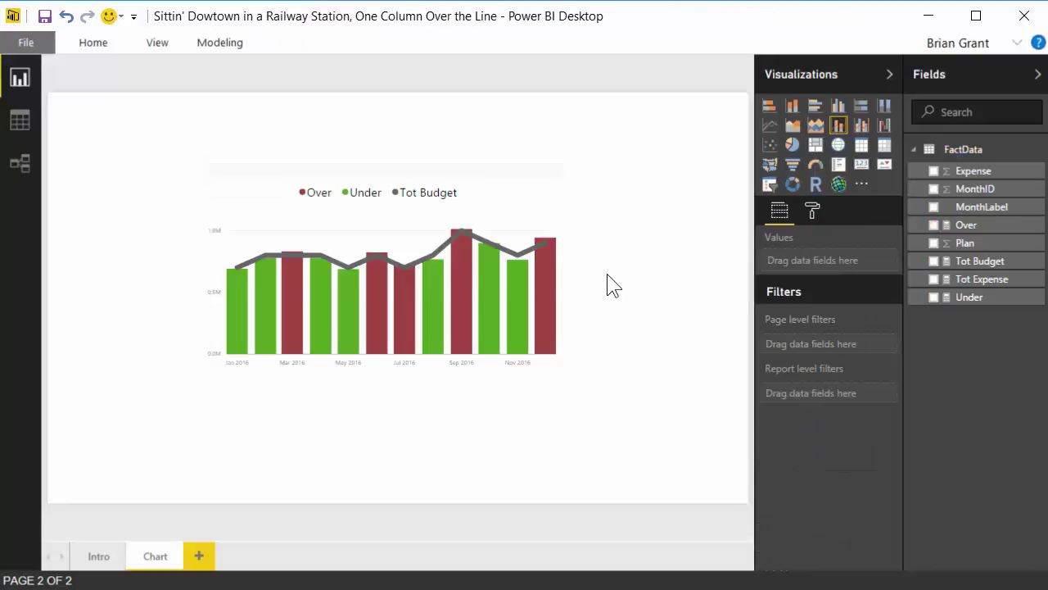